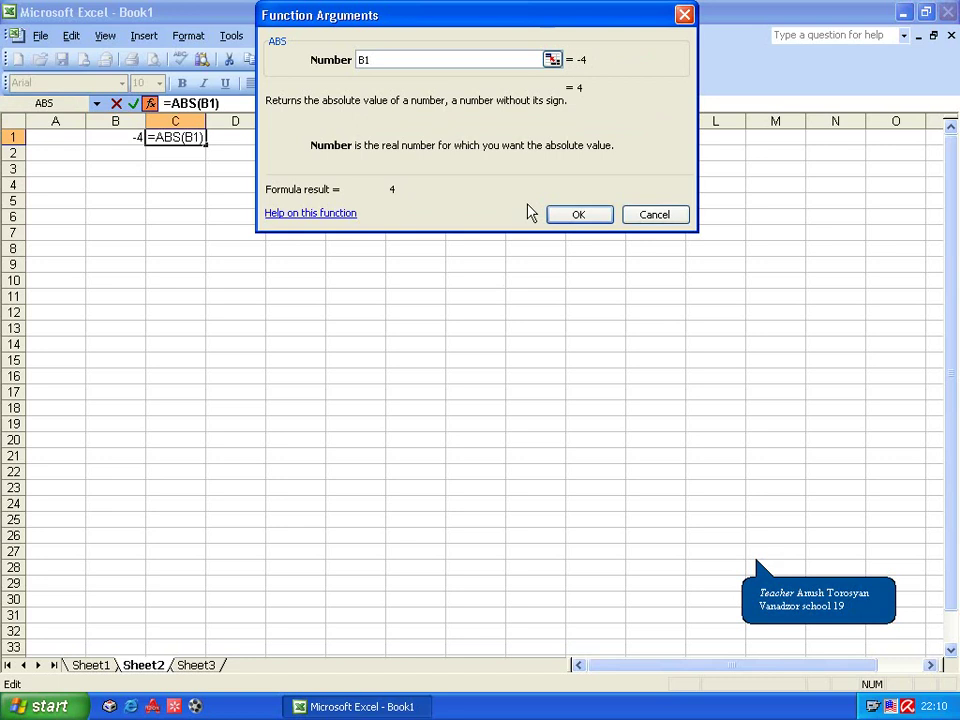
# Step: Clear the ABS formula from cell C1 and insert the ABS function there again with B1 as its number
pyautogui.click(580, 217)
pyautogui.press('Delete')
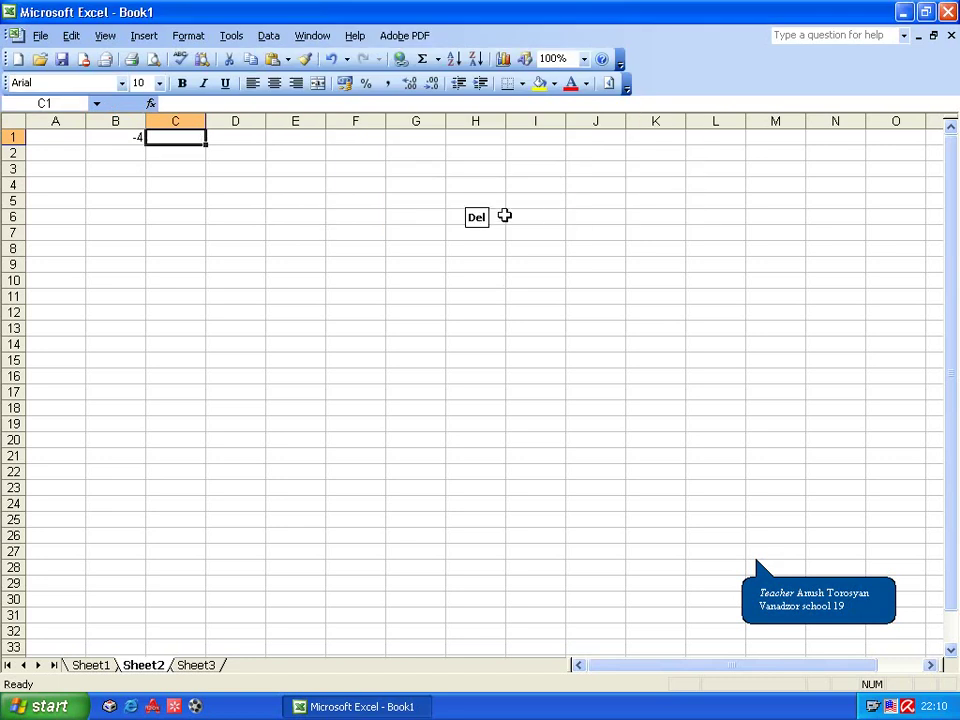
pyautogui.click(150, 104)
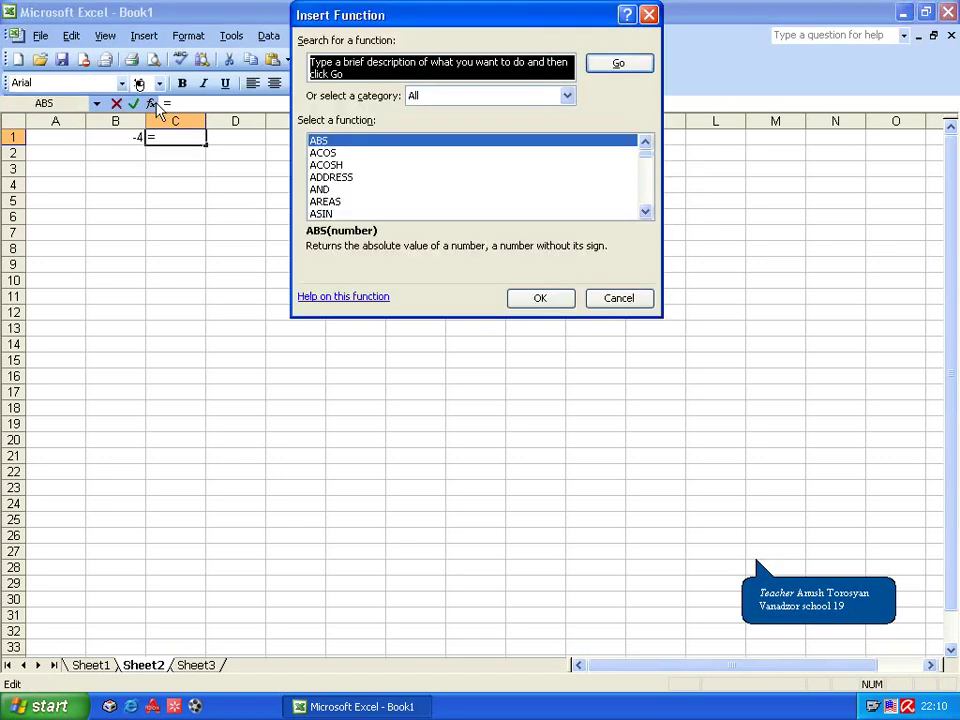
pyautogui.click(540, 298)
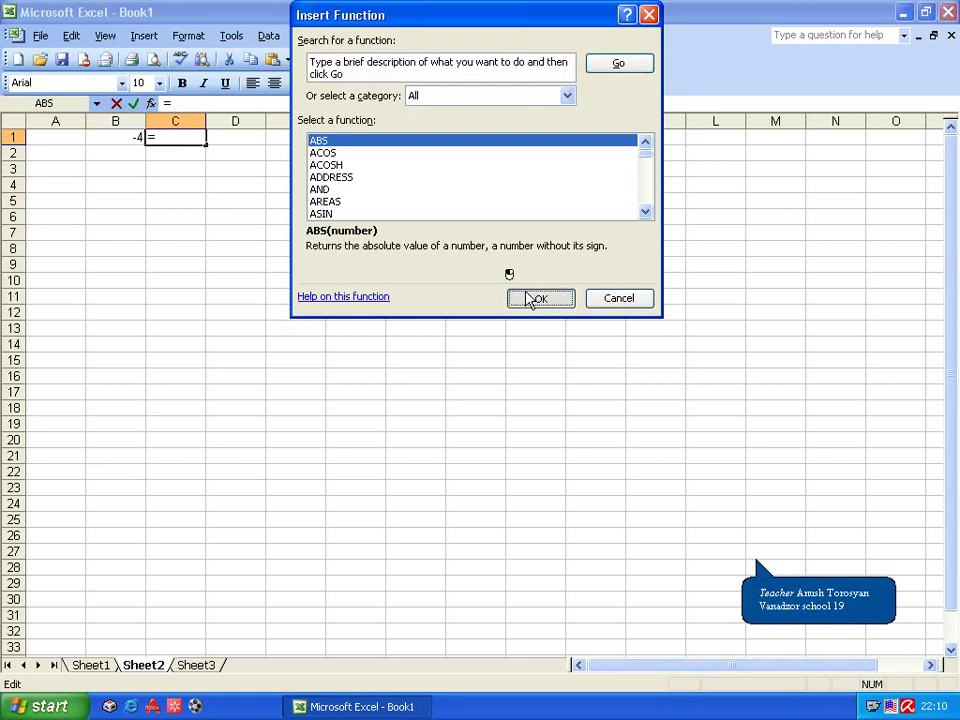
pyautogui.click(133, 137)
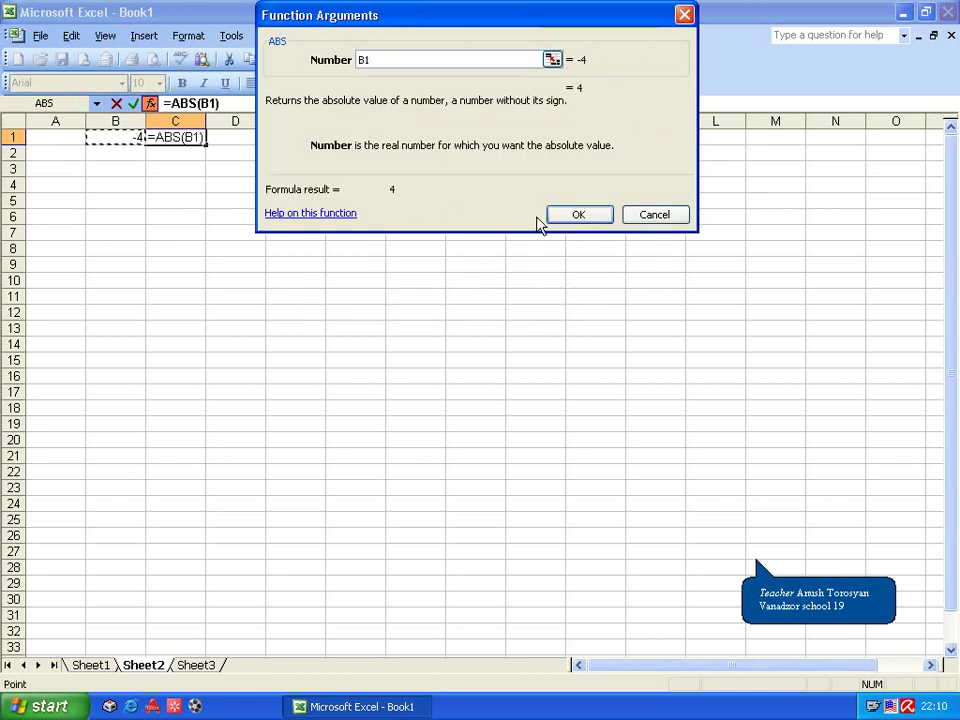
pyautogui.click(566, 212)
# Step: Enter 3,25 in cell B2 and insert the INT function in C2 with B2 as its number
pyautogui.click(133, 152)
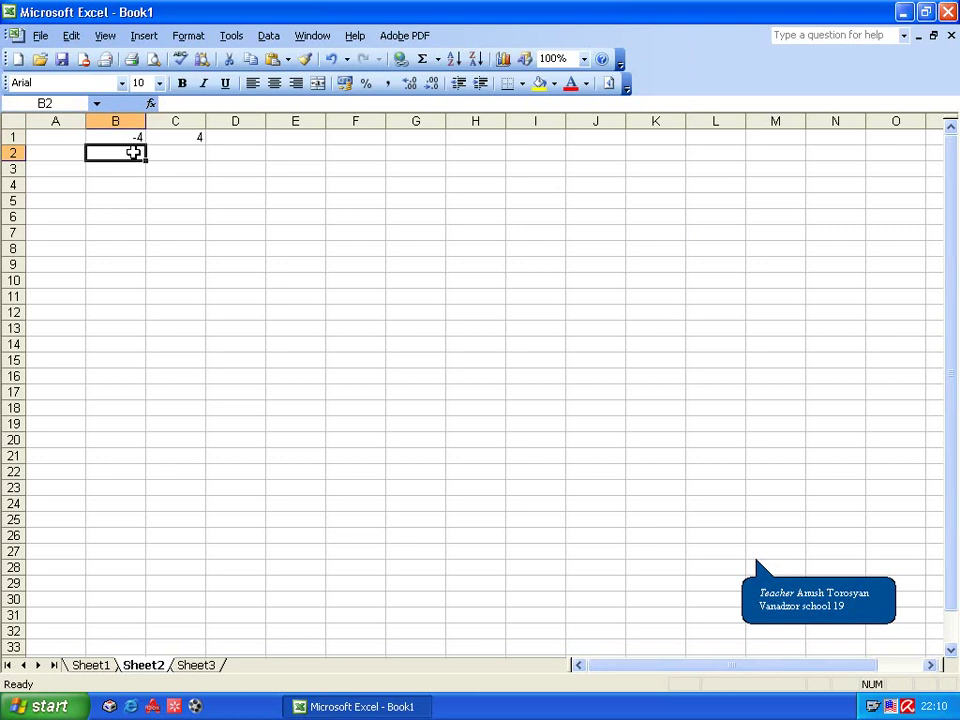
pyautogui.write('3,25')
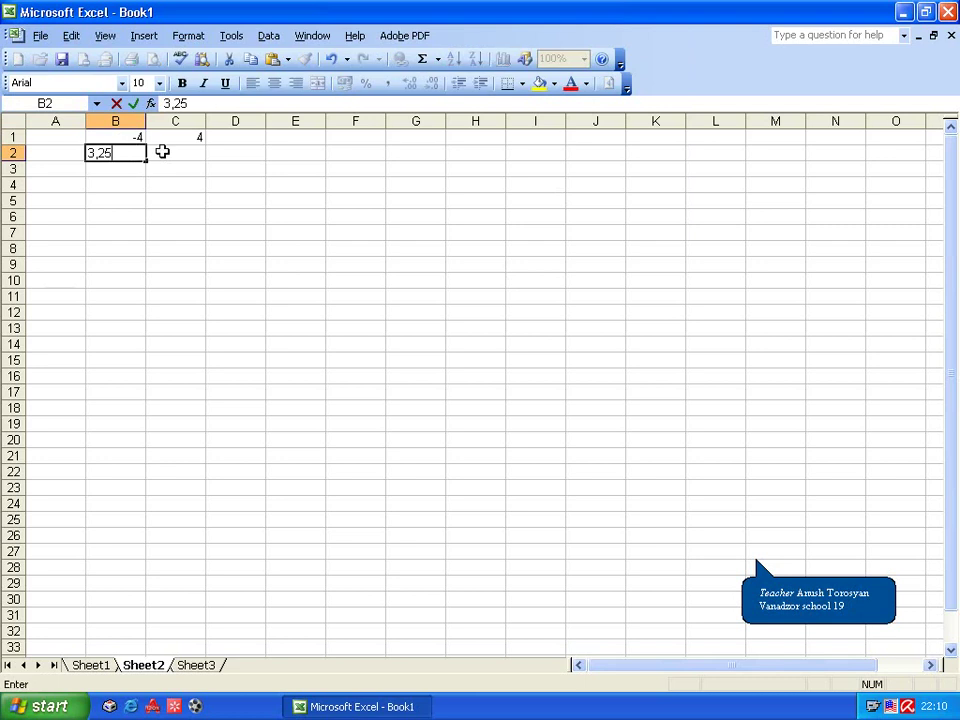
pyautogui.click(161, 150)
pyautogui.write('=')
pyautogui.click(150, 103)
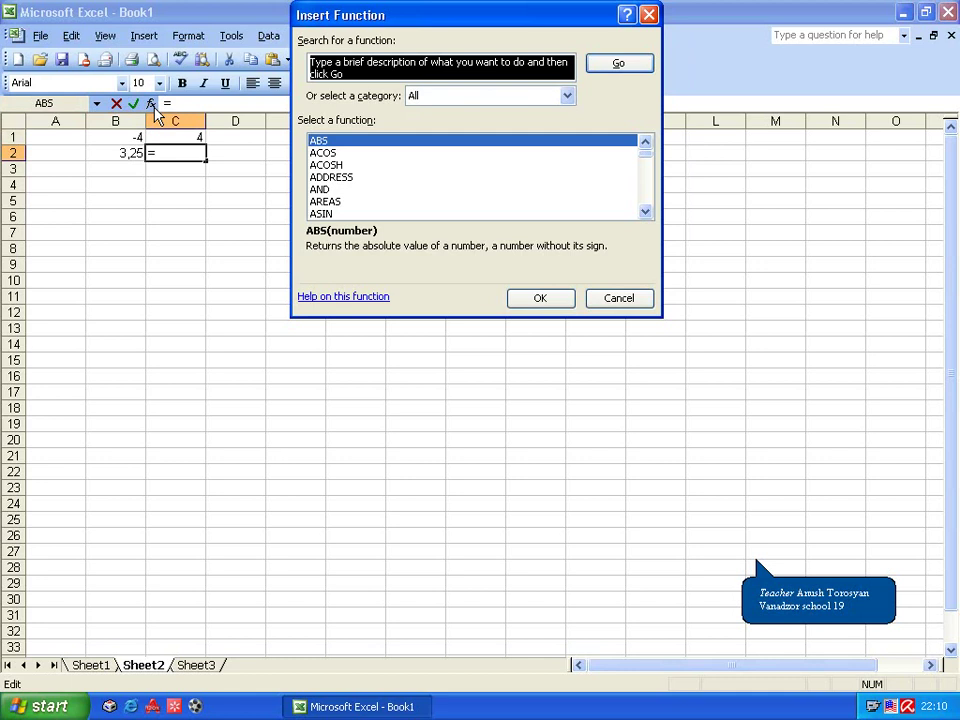
pyautogui.scroll(-2, 651, 165)
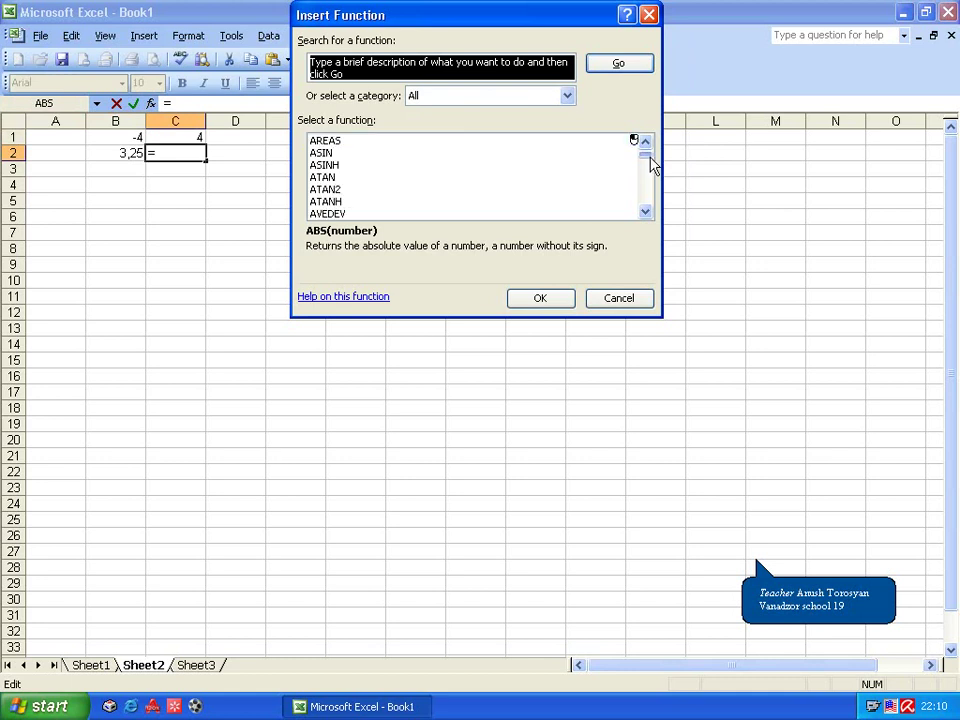
pyautogui.moveTo(651, 165); pyautogui.dragTo(655, 185)
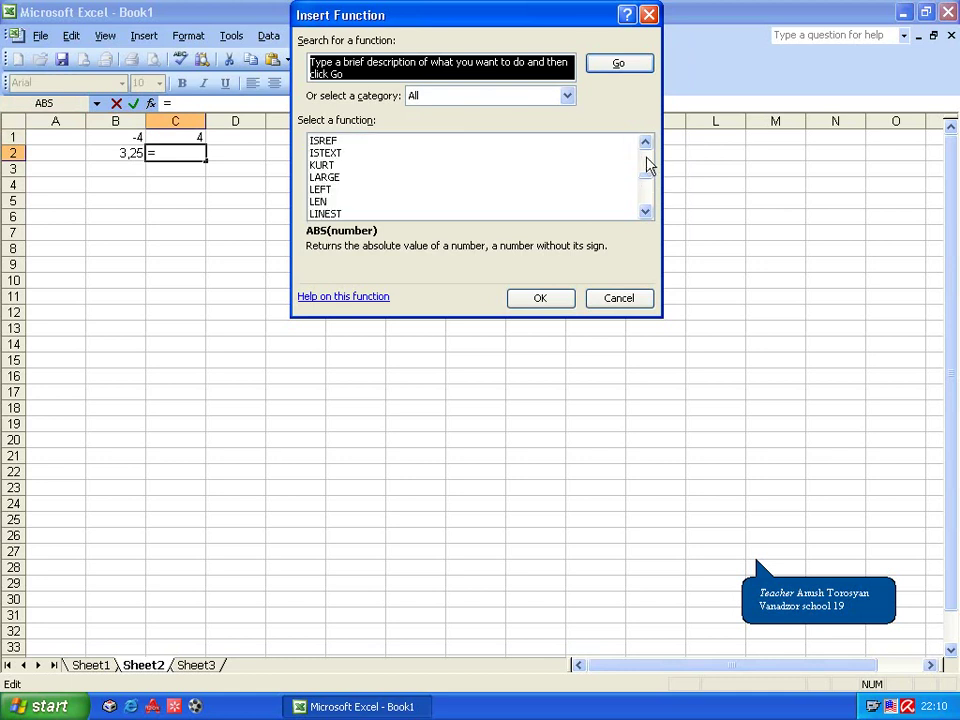
pyautogui.scroll(4, 645, 158)
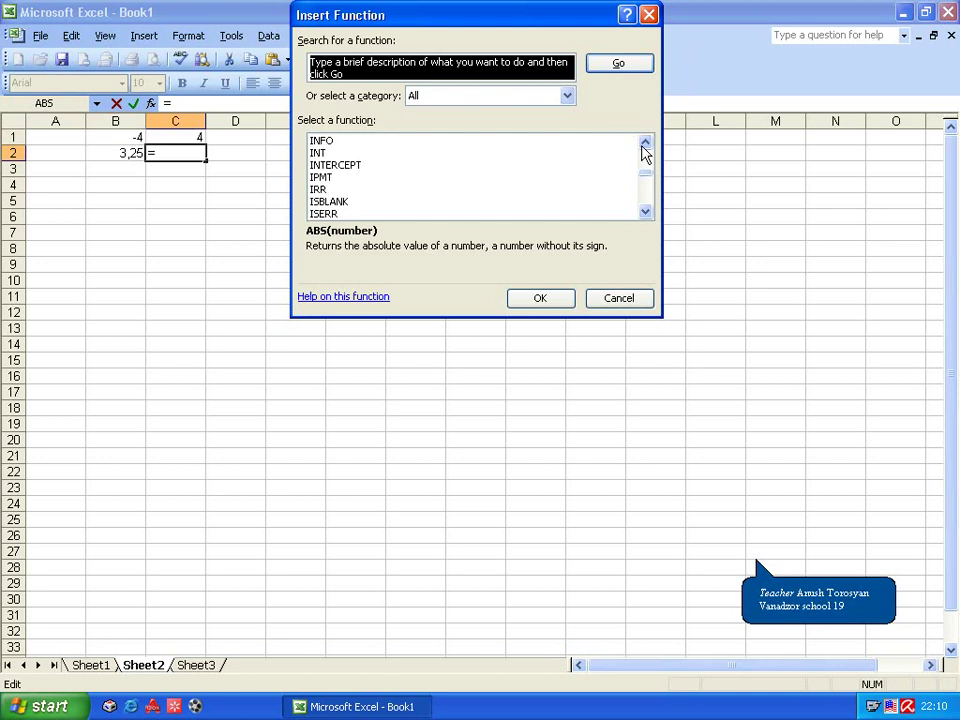
pyautogui.click(335, 153)
pyautogui.click(548, 298)
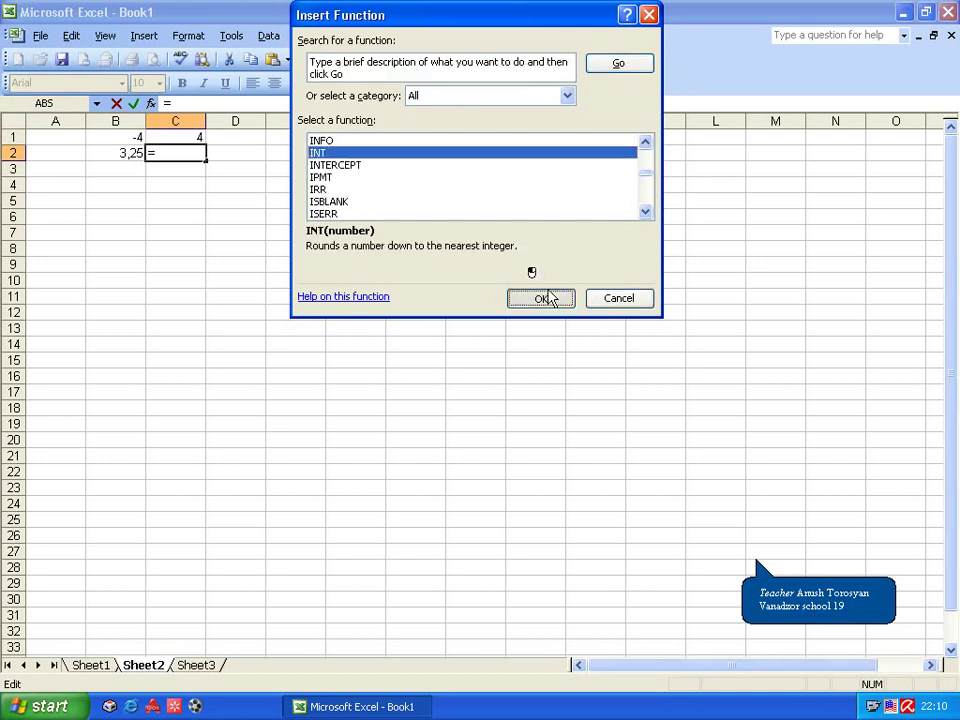
pyautogui.click(140, 154)
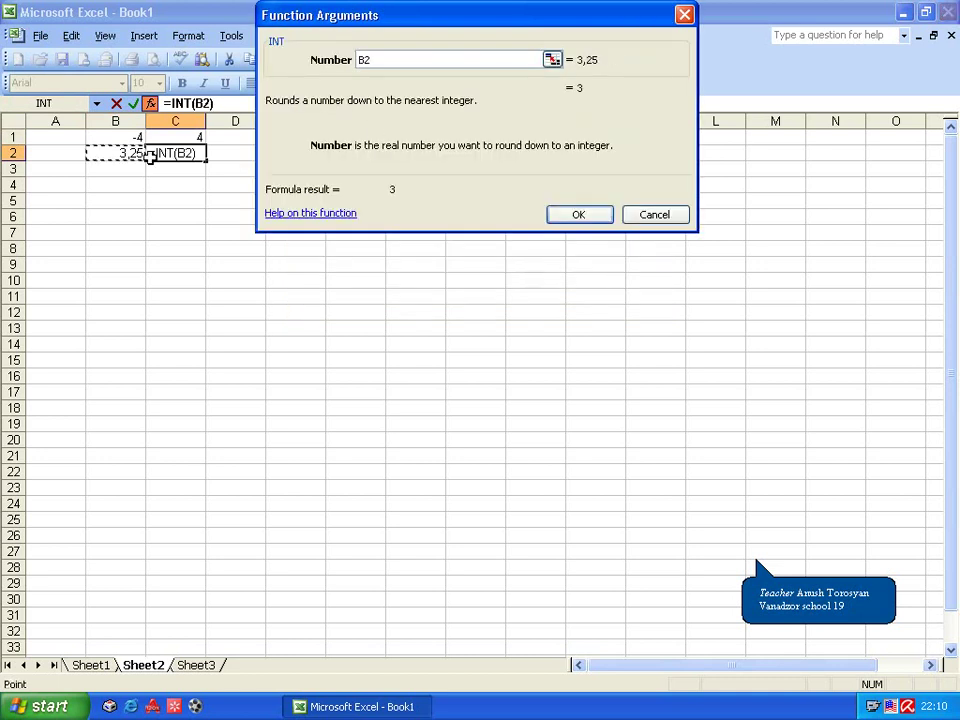
pyautogui.press('Return')
# Step: Enter 12,25 in cell B3 and insert the SQRT function in C3 with B3 as its number
pyautogui.click(137, 170)
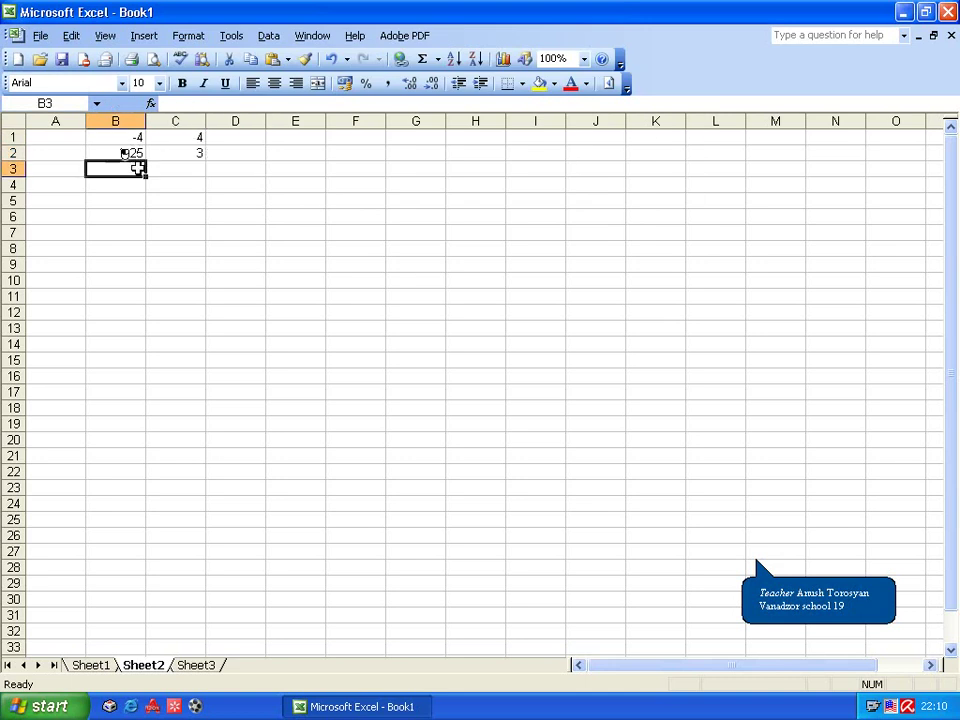
pyautogui.write('12,25')
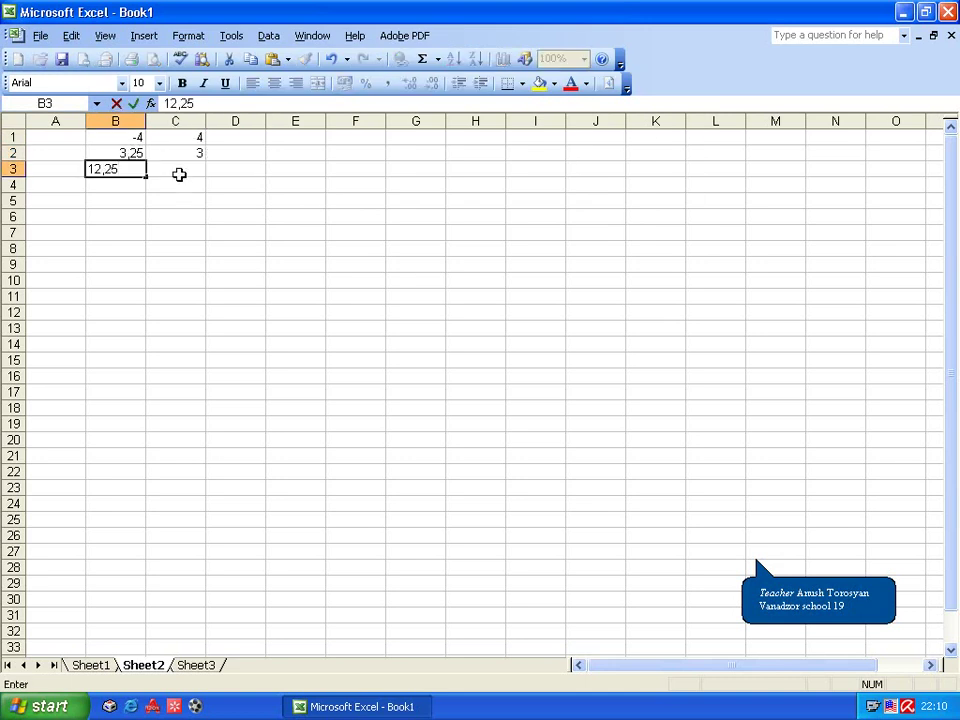
pyautogui.click(178, 172)
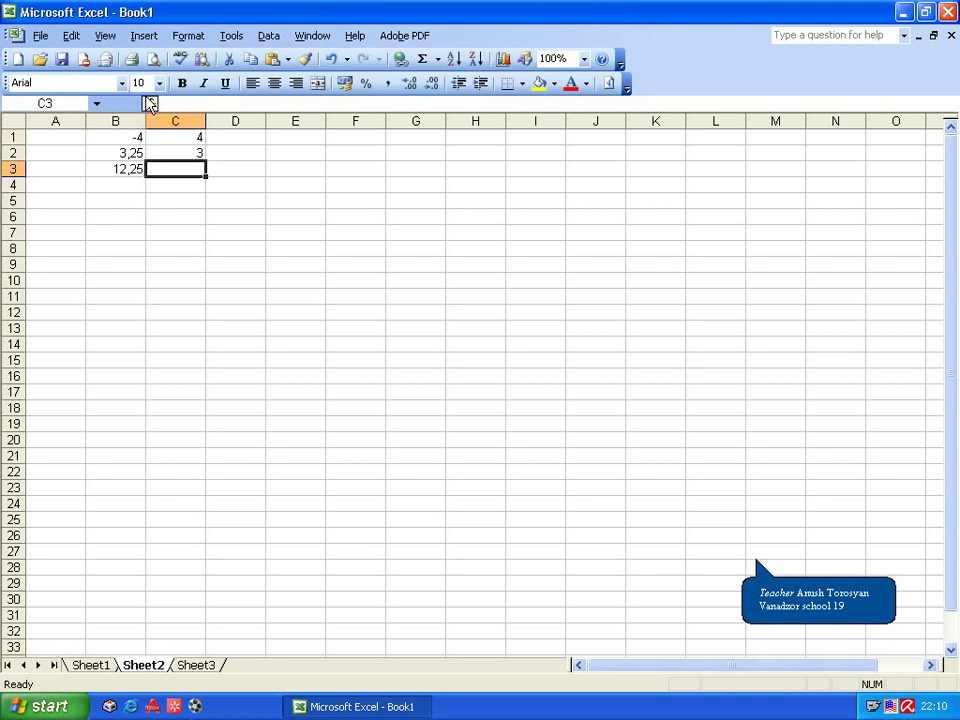
pyautogui.click(150, 103)
pyautogui.moveTo(643, 161); pyautogui.dragTo(655, 200)
pyautogui.moveTo(645, 149); pyautogui.dragTo(645, 150)
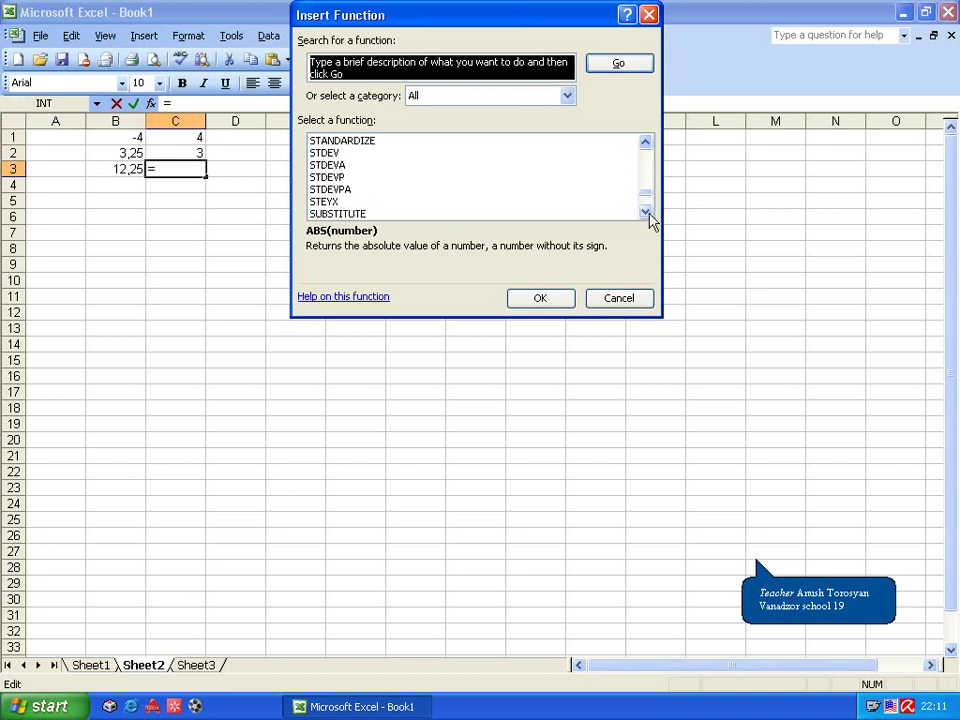
pyautogui.doubleClick(645, 147)
pyautogui.click(645, 148)
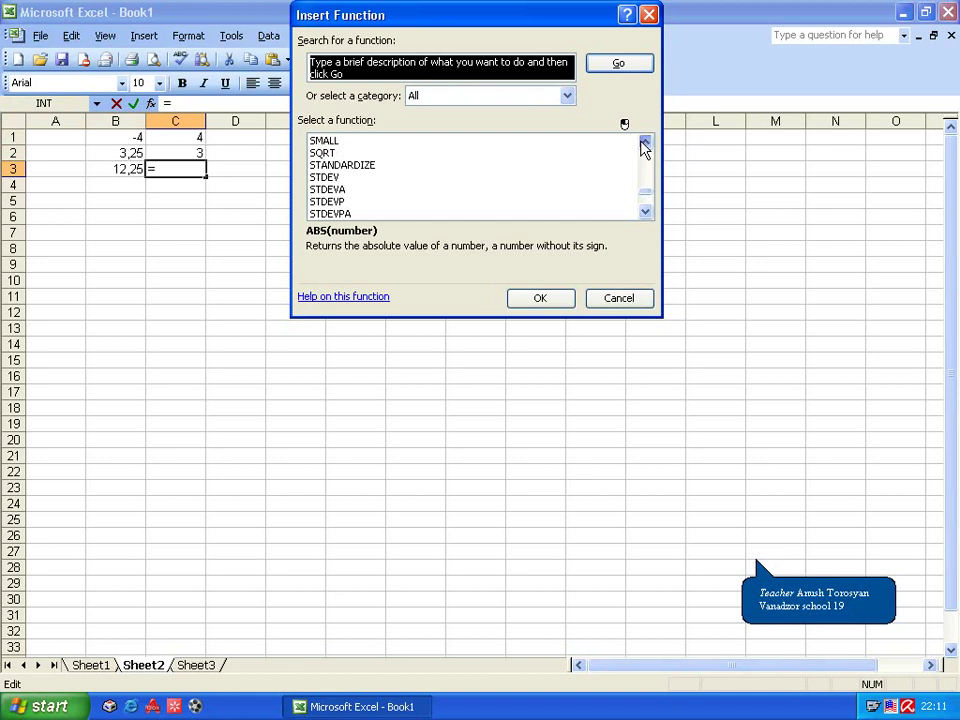
pyautogui.click(645, 148)
pyautogui.click(480, 164)
pyautogui.click(553, 302)
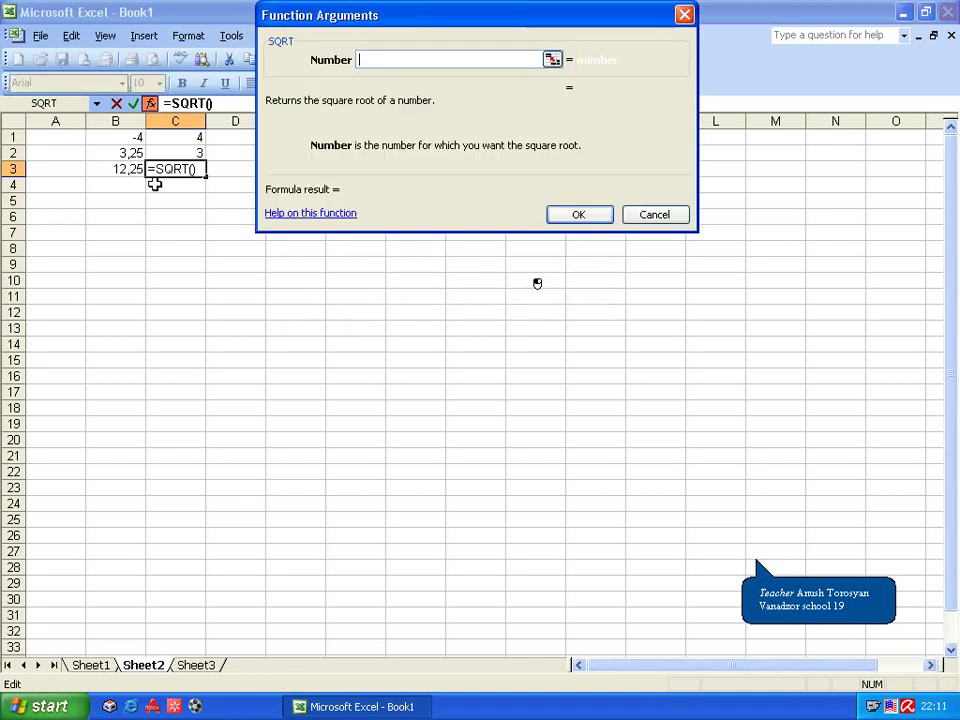
pyautogui.click(133, 169)
pyautogui.press('Return')
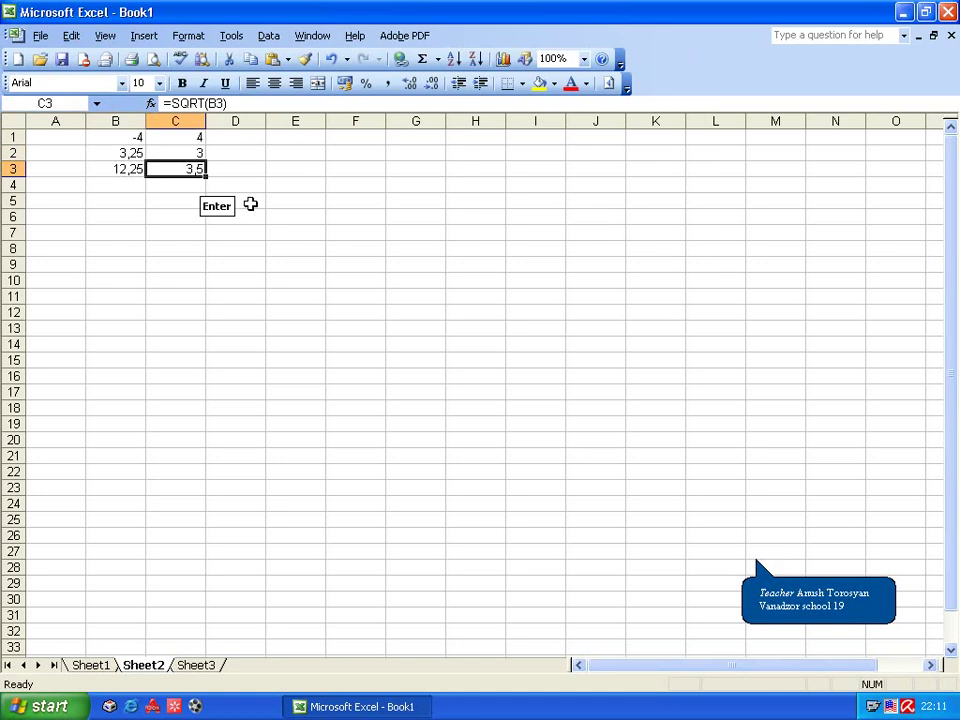
# Step: Enter the number 18,25476548 in cell B4
pyautogui.click(123, 184)
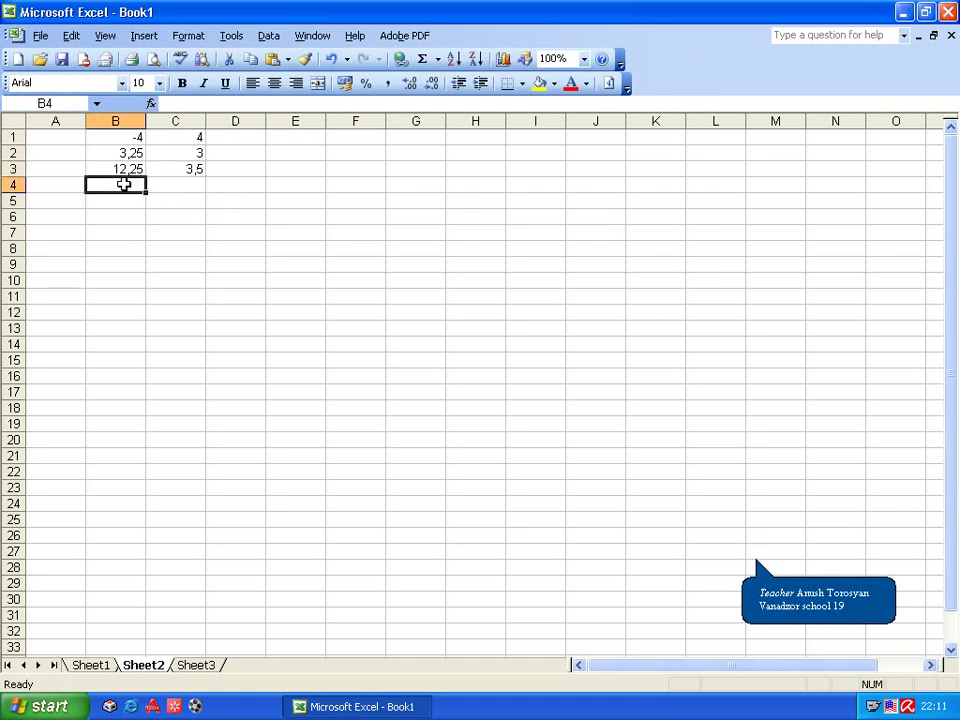
pyautogui.write('18,254765')
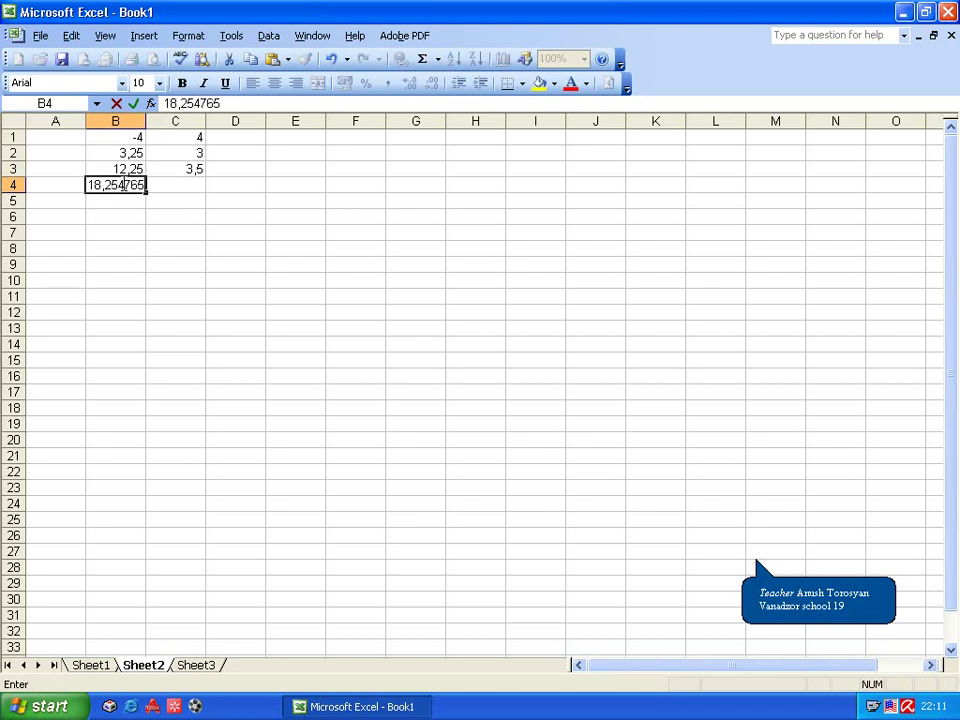
pyautogui.write('48')
pyautogui.click(200, 206)
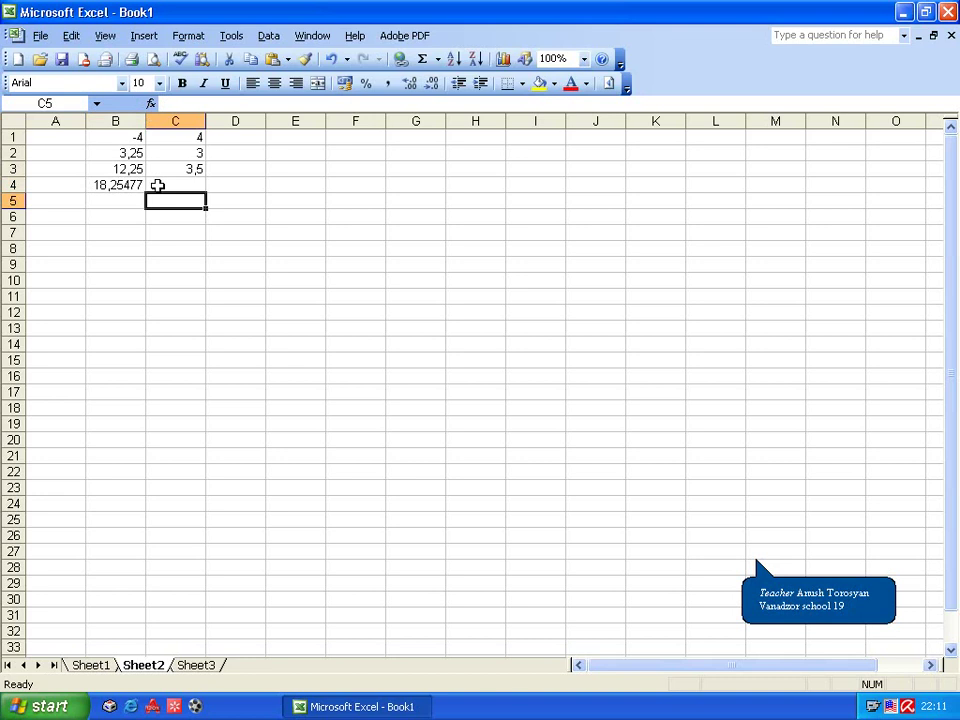
# Step: Insert the ROUND function in cell C4 with B4 as its number and 8 as the number of digits
pyautogui.click(156, 186)
pyautogui.click(150, 103)
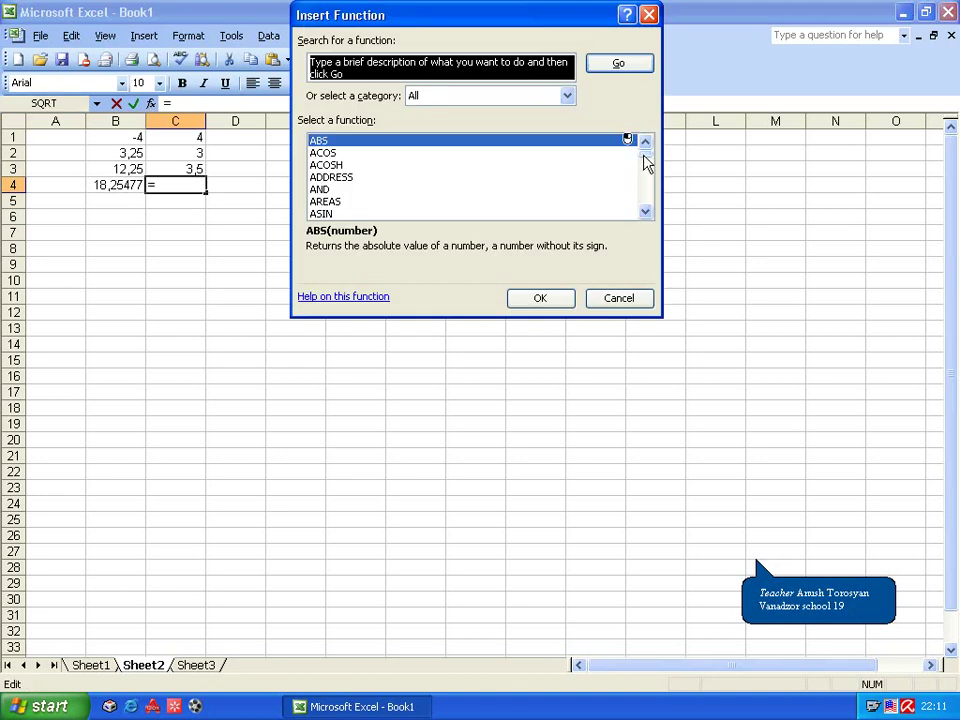
pyautogui.moveTo(647, 163); pyautogui.dragTo(651, 199)
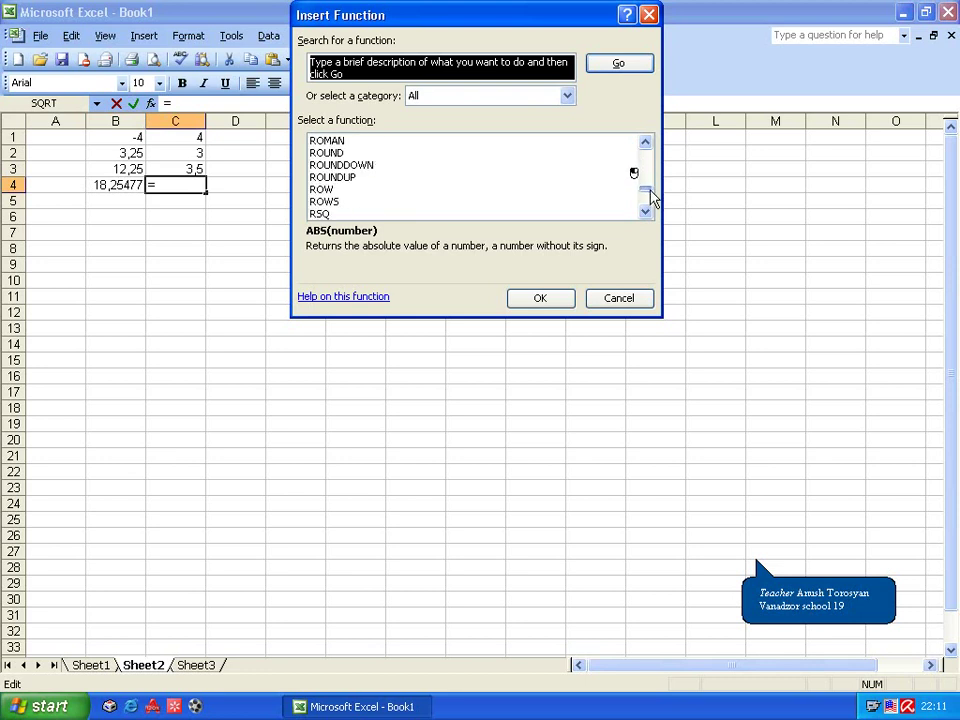
pyautogui.click(322, 153)
pyautogui.click(540, 300)
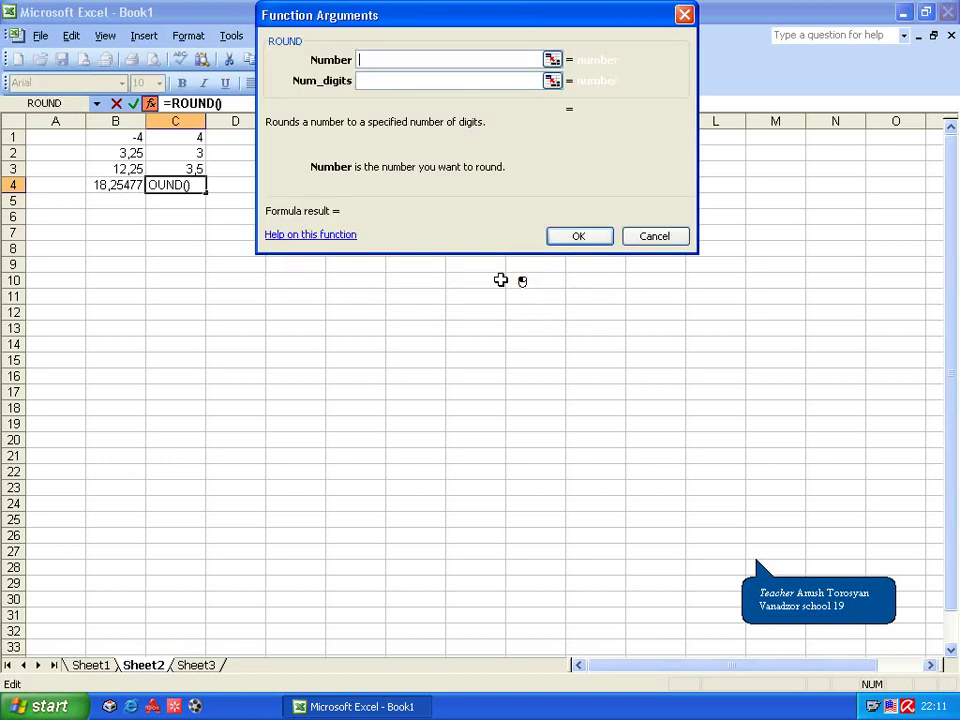
pyautogui.click(108, 190)
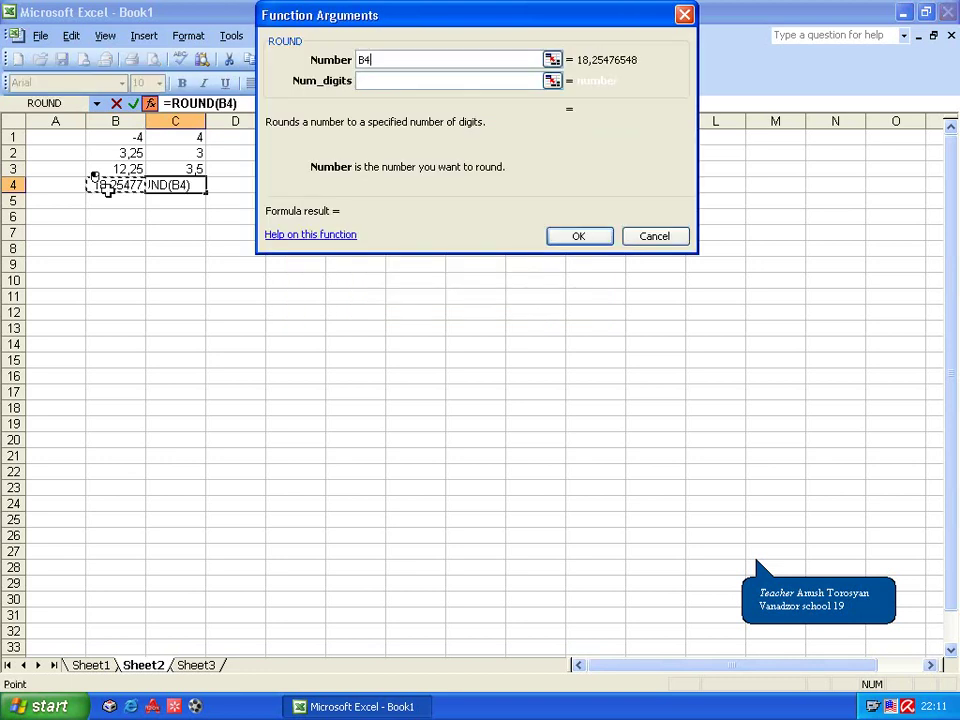
pyautogui.click(411, 77)
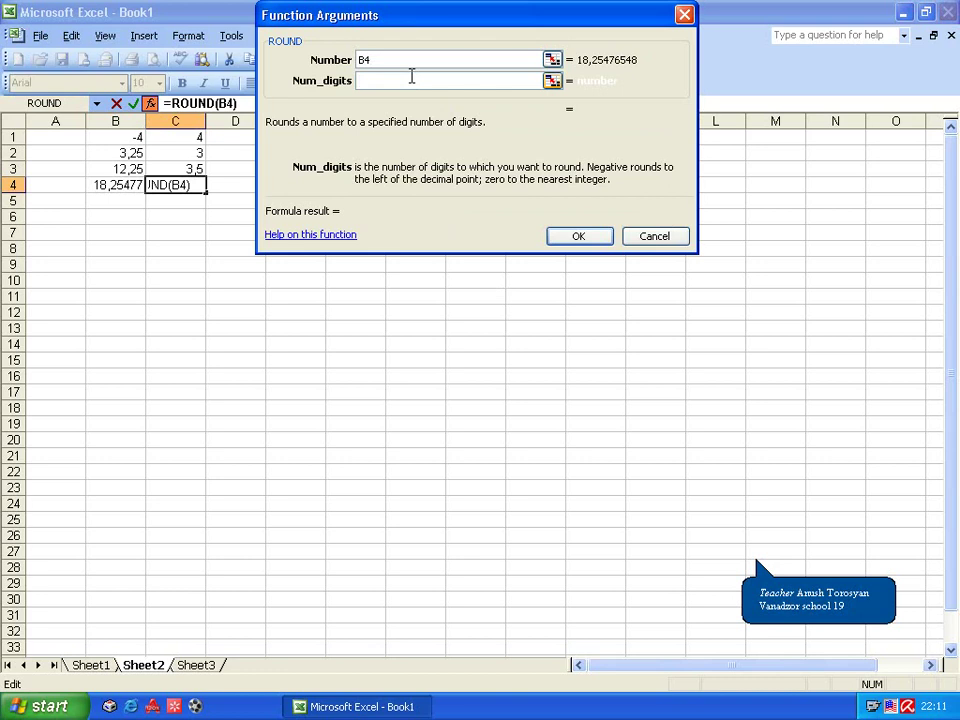
pyautogui.write('8')
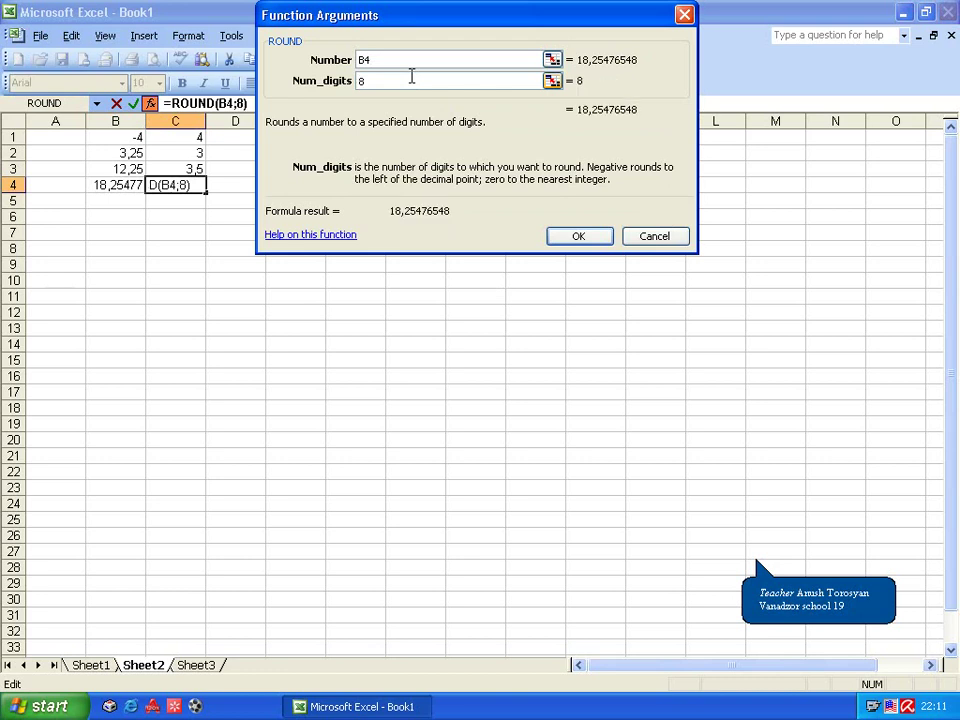
pyautogui.click(568, 237)
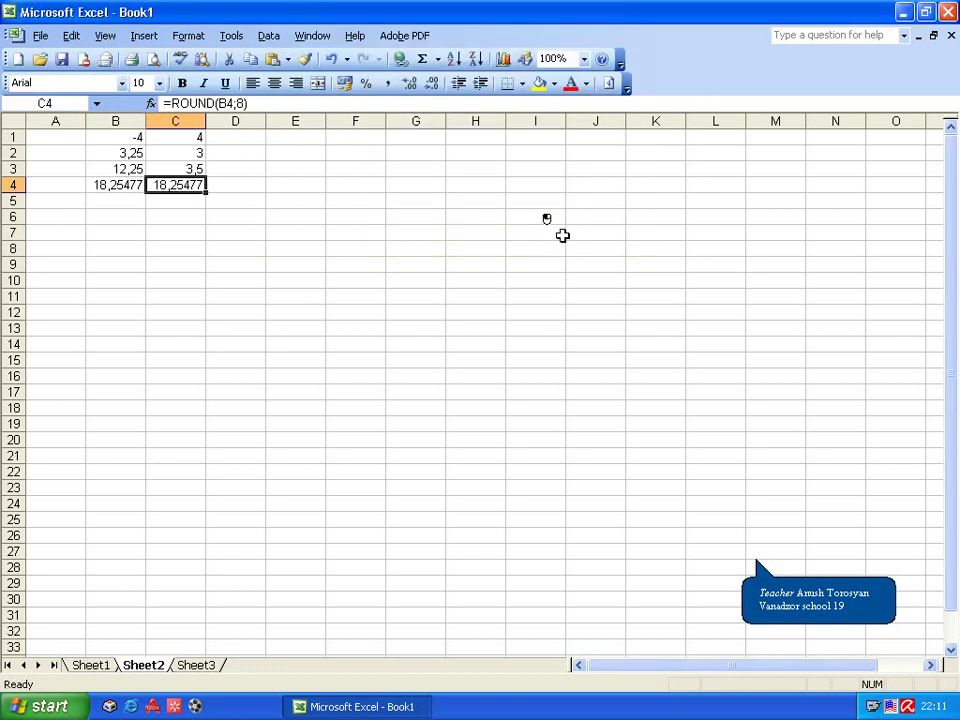
# Step: Enter the number 18,25476548 in cell B5
pyautogui.click(118, 200)
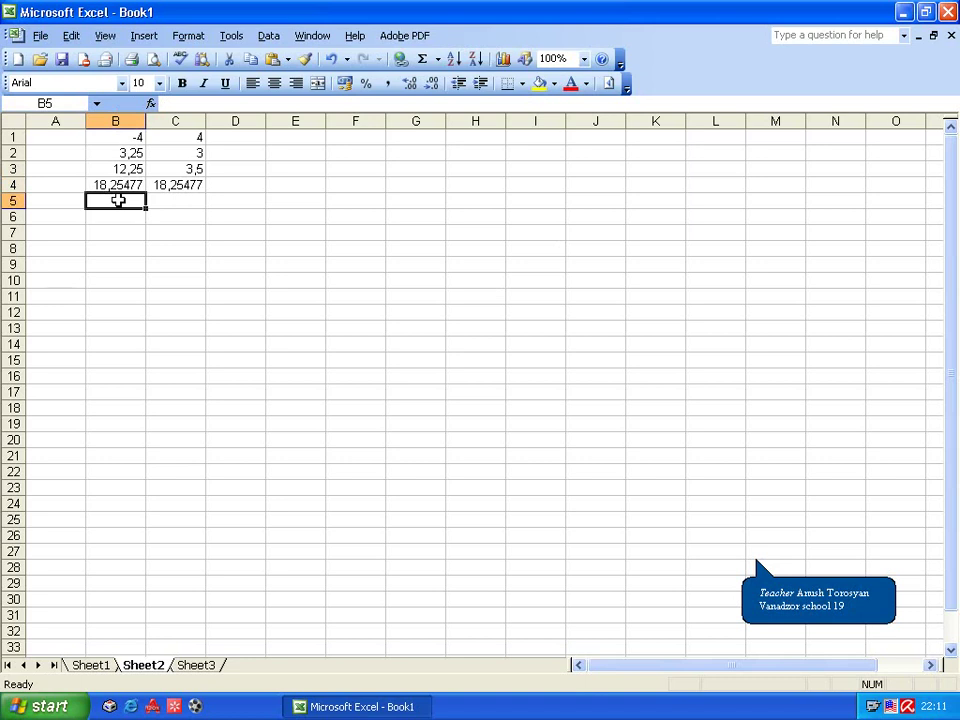
pyautogui.write('18,25476548')
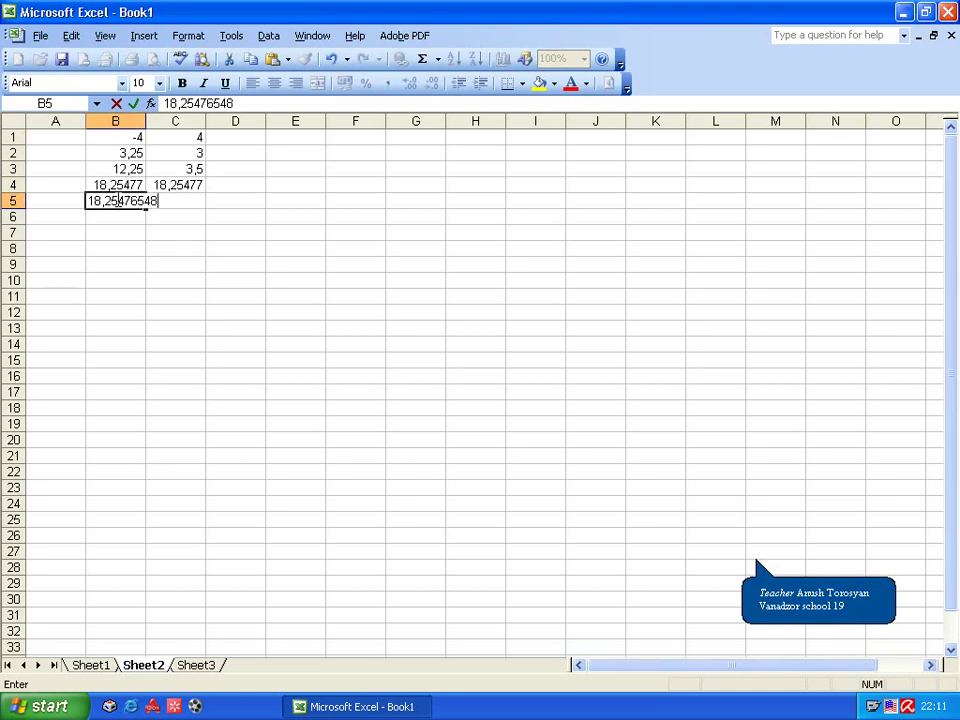
pyautogui.press('Return')
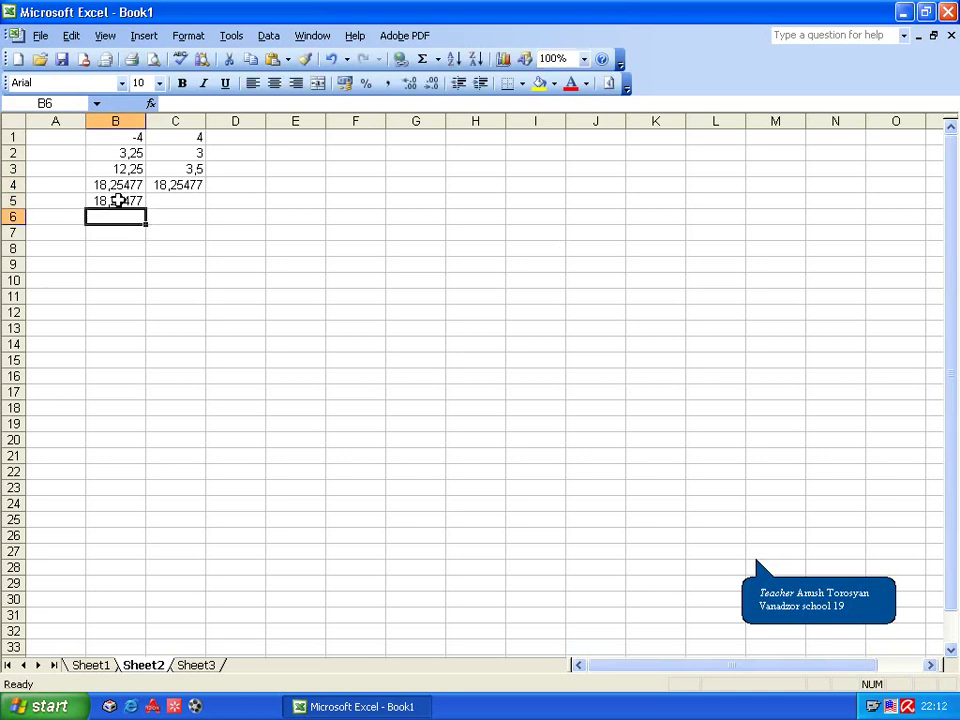
# Step: Insert the ROUNDDOWN function in cell C5 with B5 as its number and 5 as the number of digits
pyautogui.click(169, 196)
pyautogui.click(150, 103)
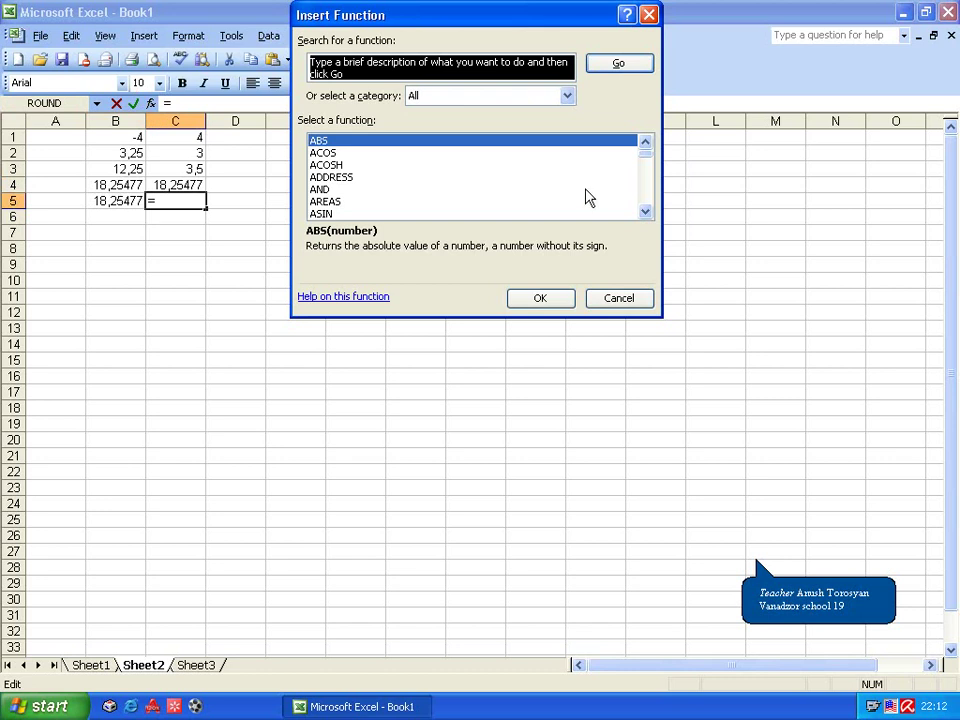
pyautogui.moveTo(645, 161); pyautogui.dragTo(655, 192)
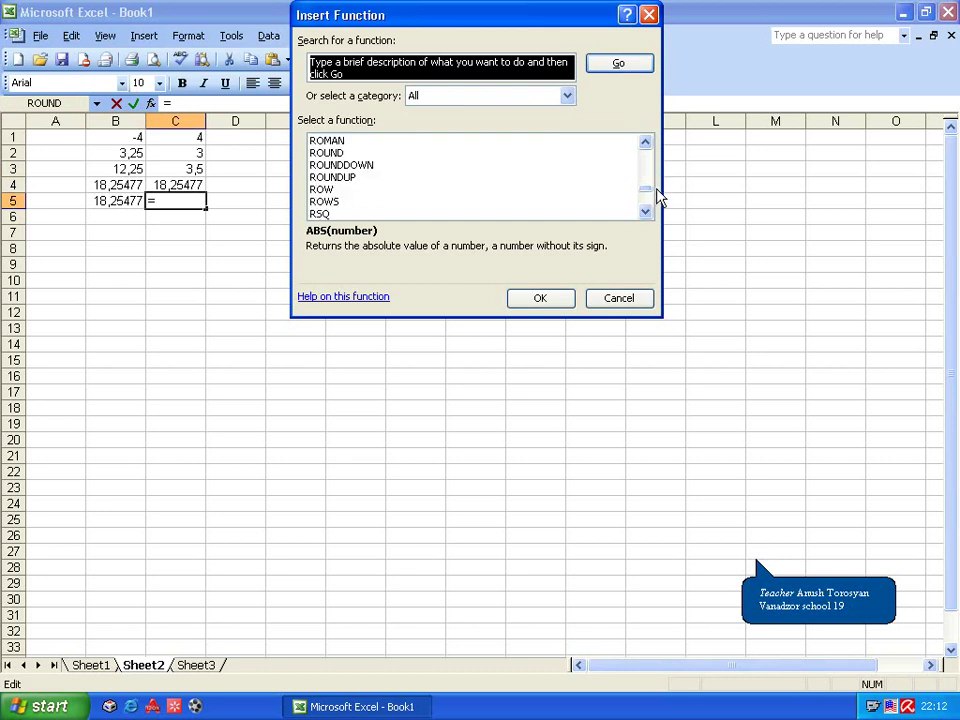
pyautogui.click(358, 166)
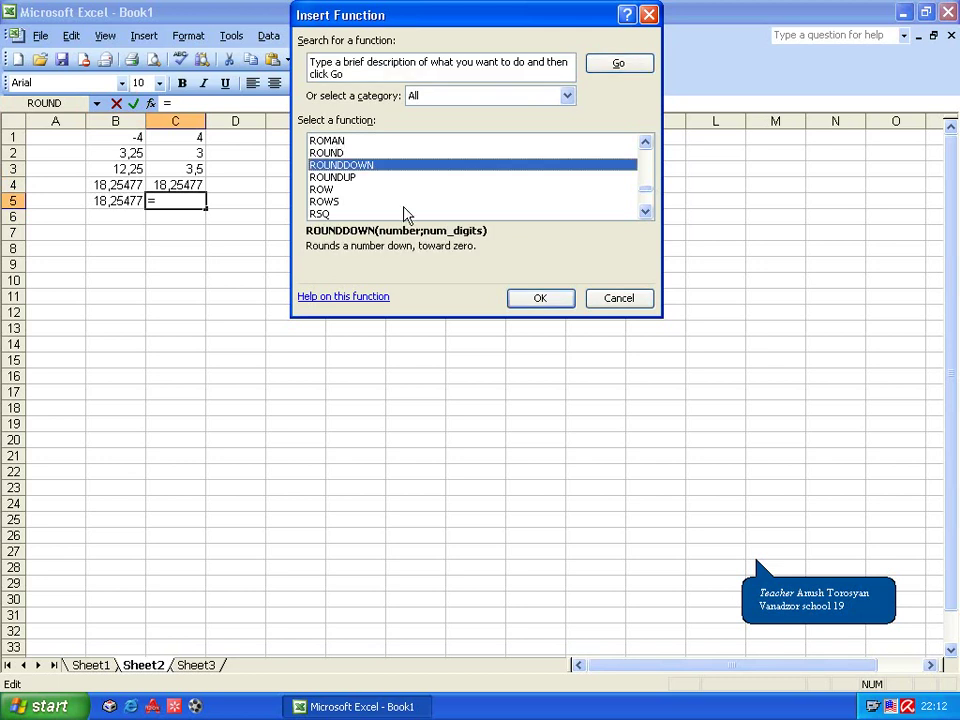
pyautogui.click(518, 298)
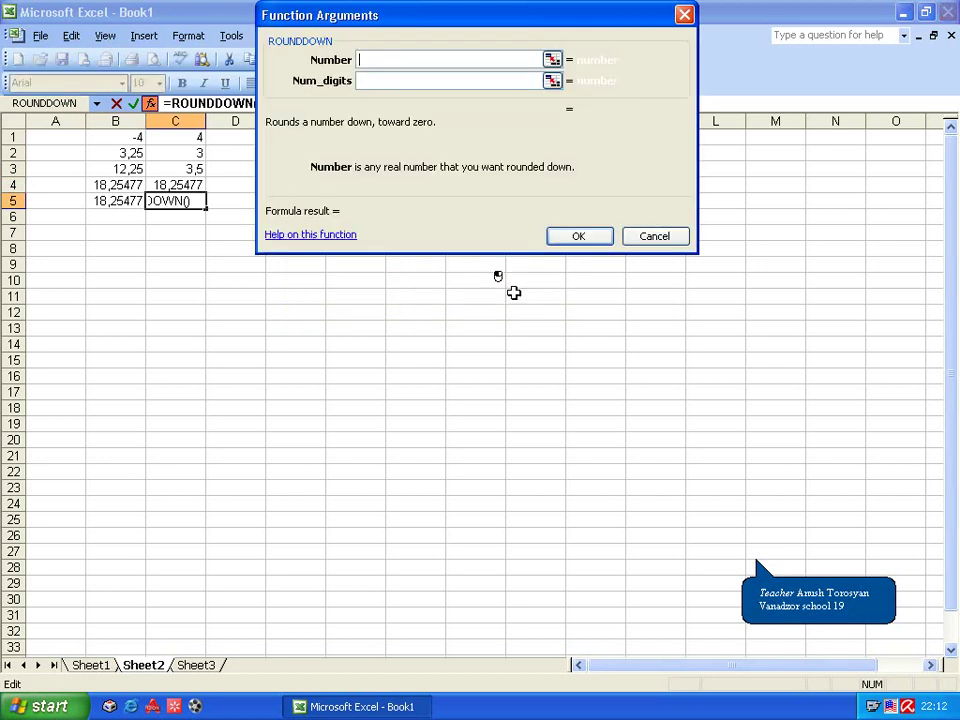
pyautogui.click(118, 201)
pyautogui.click(385, 82)
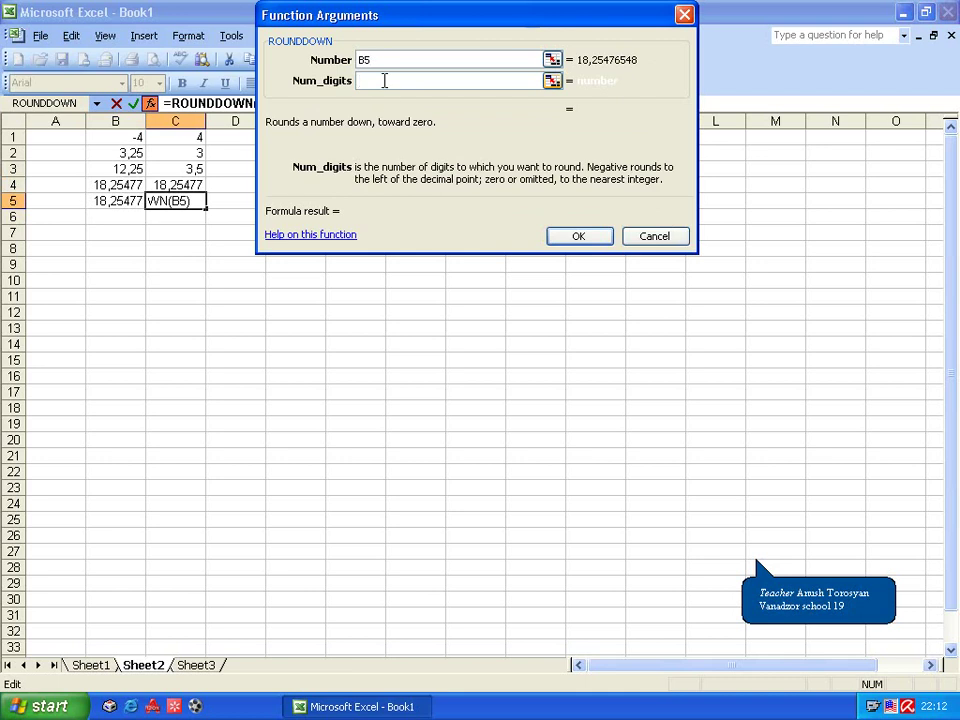
pyautogui.write('5')
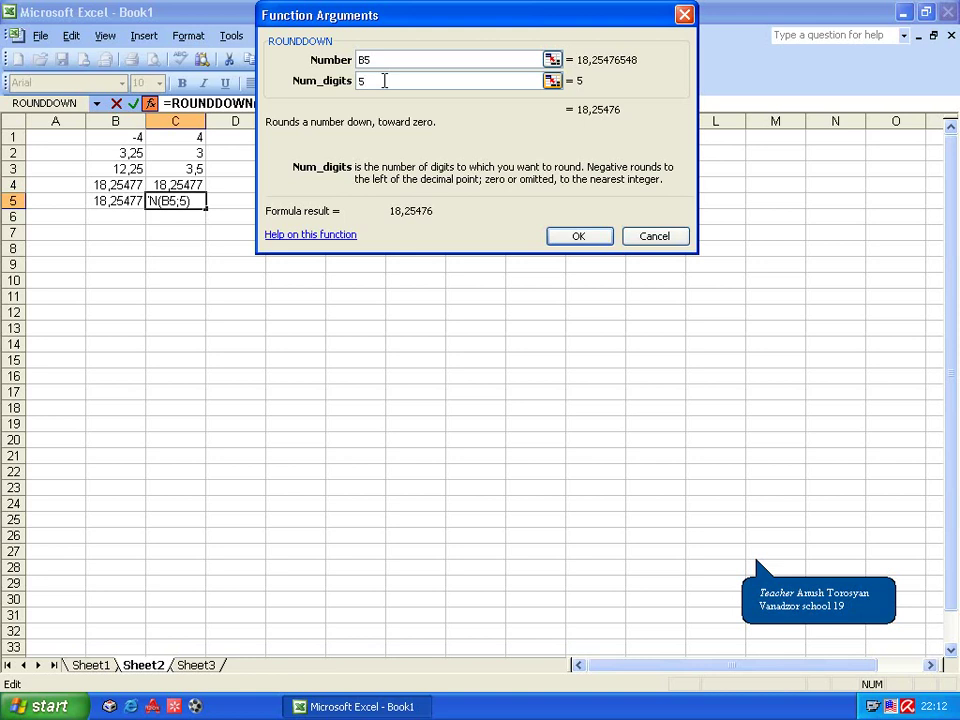
pyautogui.click(582, 240)
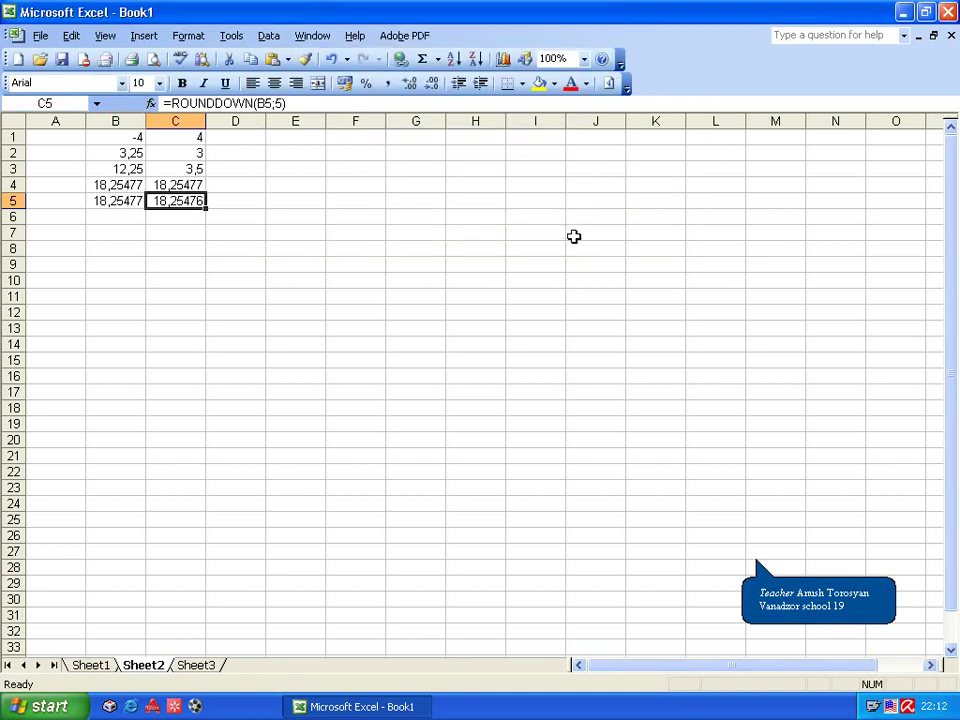
# Step: Widen column B to fit its long decimals and fill the number from B5 down into B6
pyautogui.moveTo(147, 124); pyautogui.dragTo(172, 122)
pyautogui.click(126, 216)
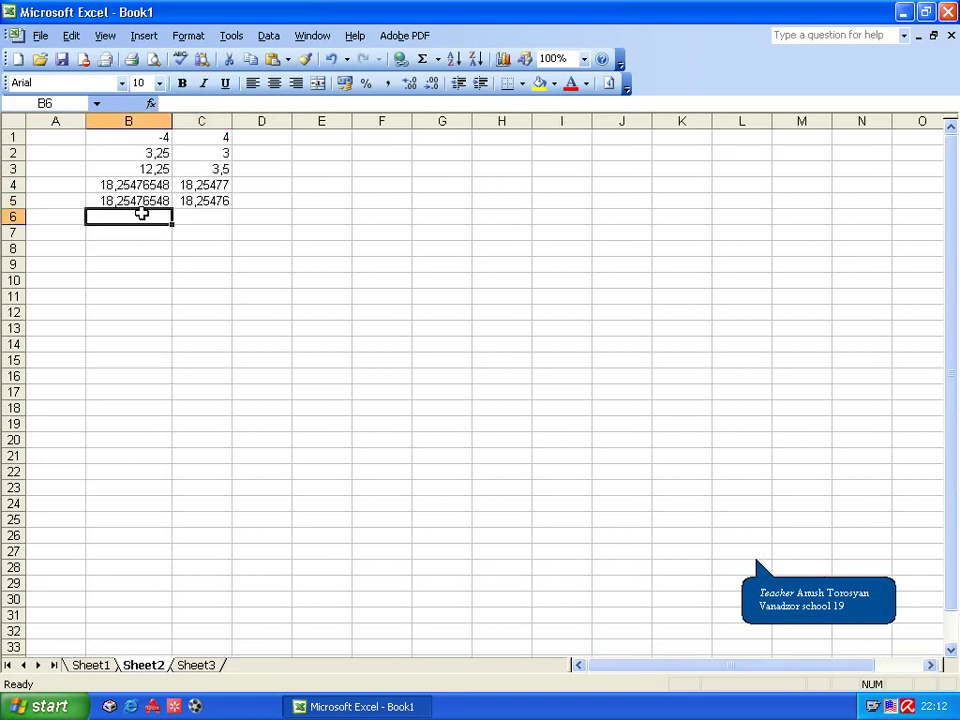
pyautogui.click(142, 200)
pyautogui.moveTo(172, 210); pyautogui.dragTo(172, 222)
# Step: Insert the ROUNDUP function in cell C6 with B6 as its number and 2 as the number of digits
pyautogui.click(185, 220)
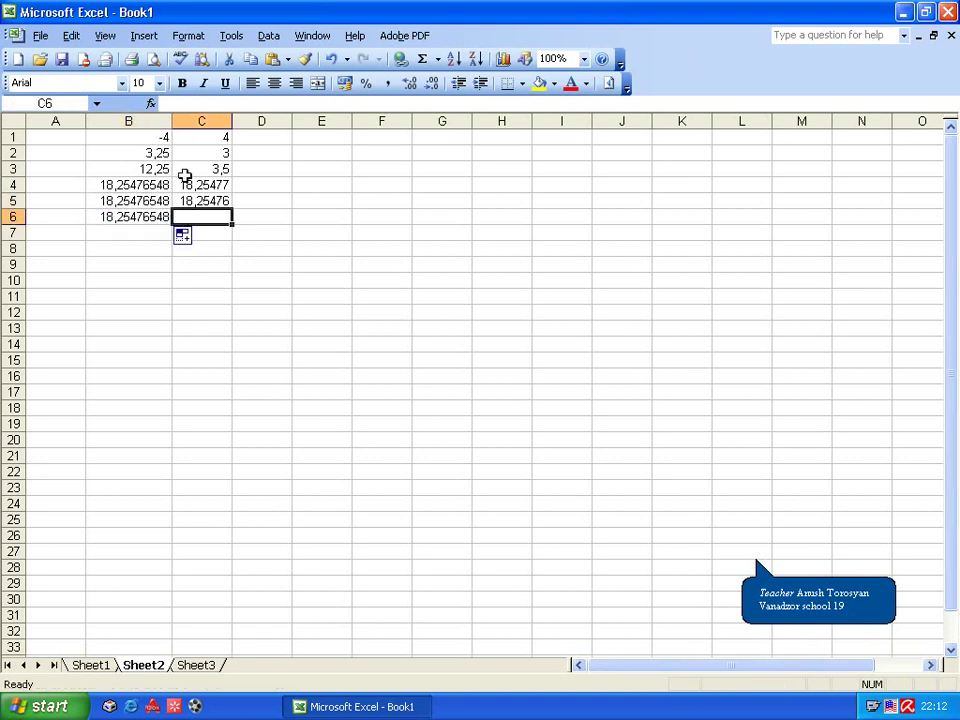
pyautogui.click(150, 103)
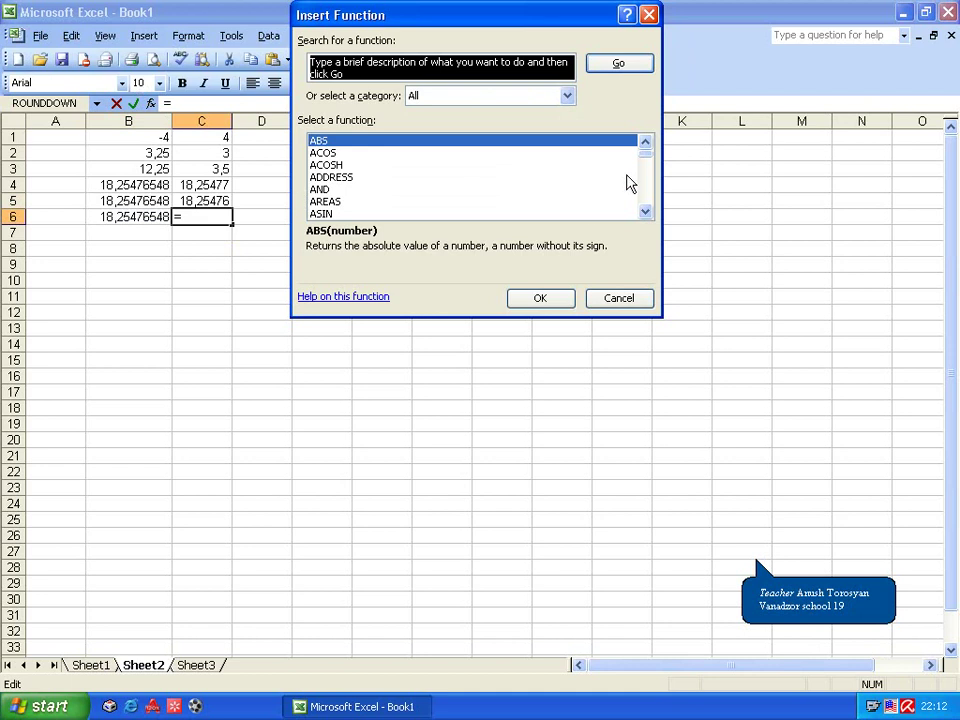
pyautogui.moveTo(645, 163); pyautogui.dragTo(645, 199)
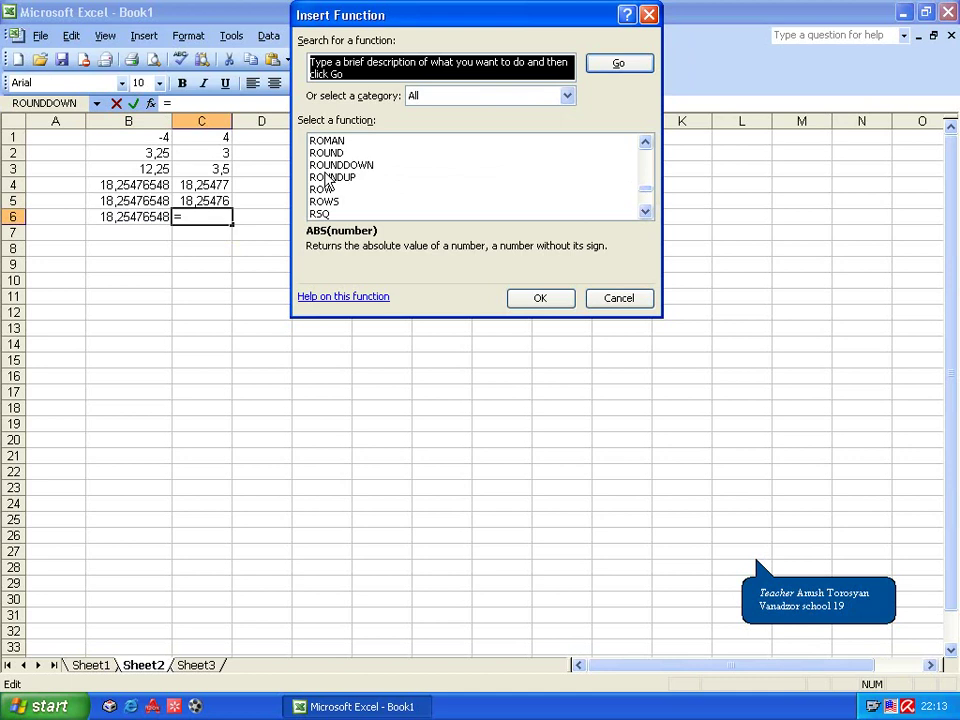
pyautogui.click(330, 177)
pyautogui.click(538, 297)
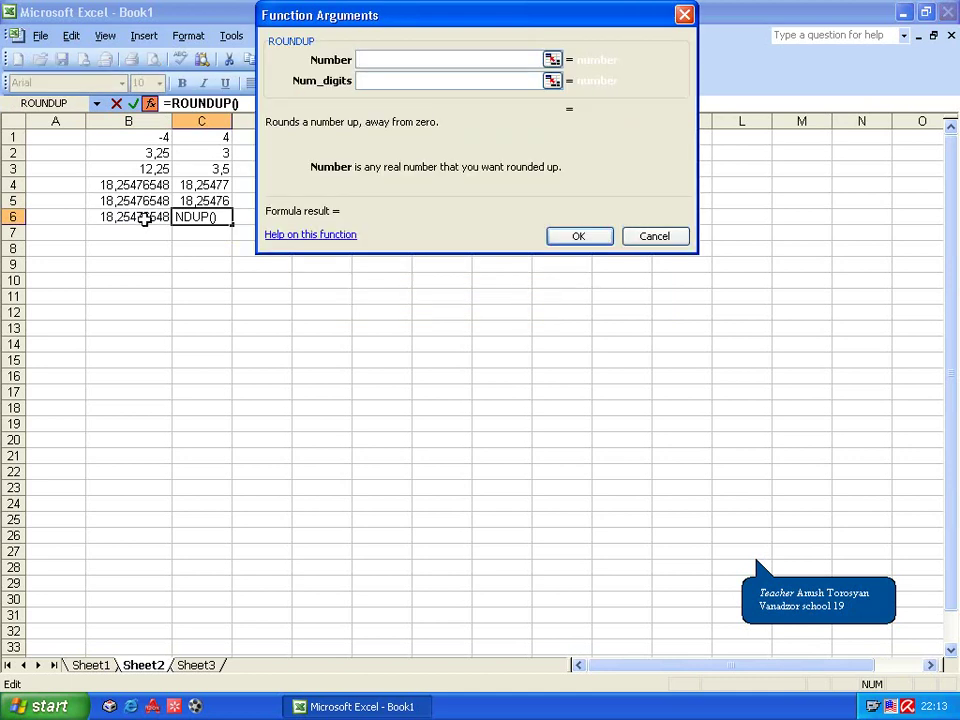
pyautogui.click(145, 220)
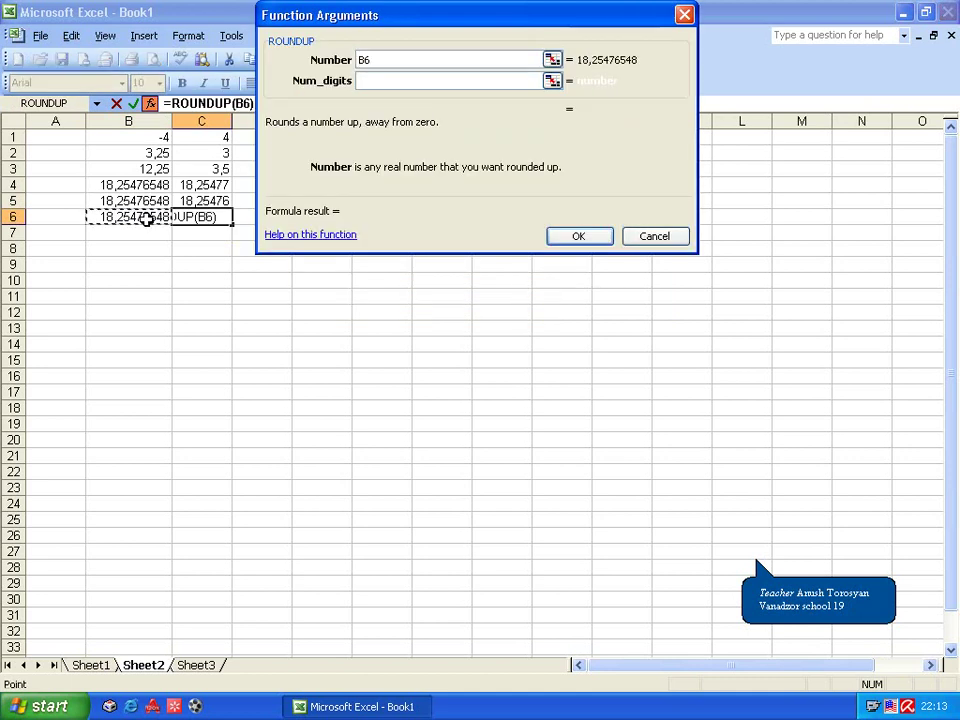
pyautogui.click(360, 80)
pyautogui.write('2')
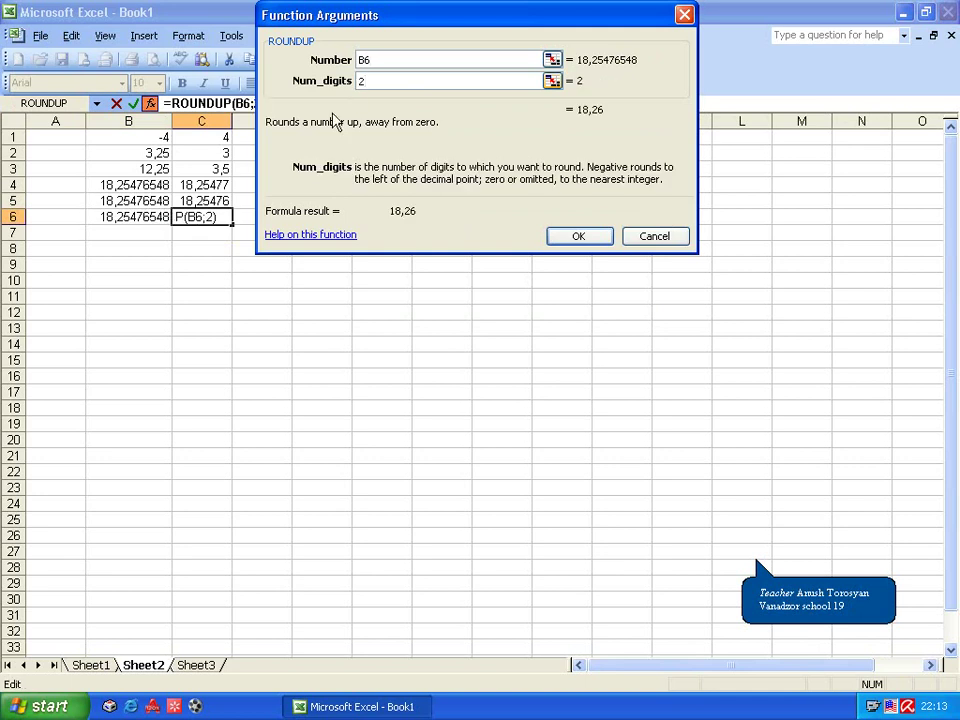
pyautogui.click(575, 237)
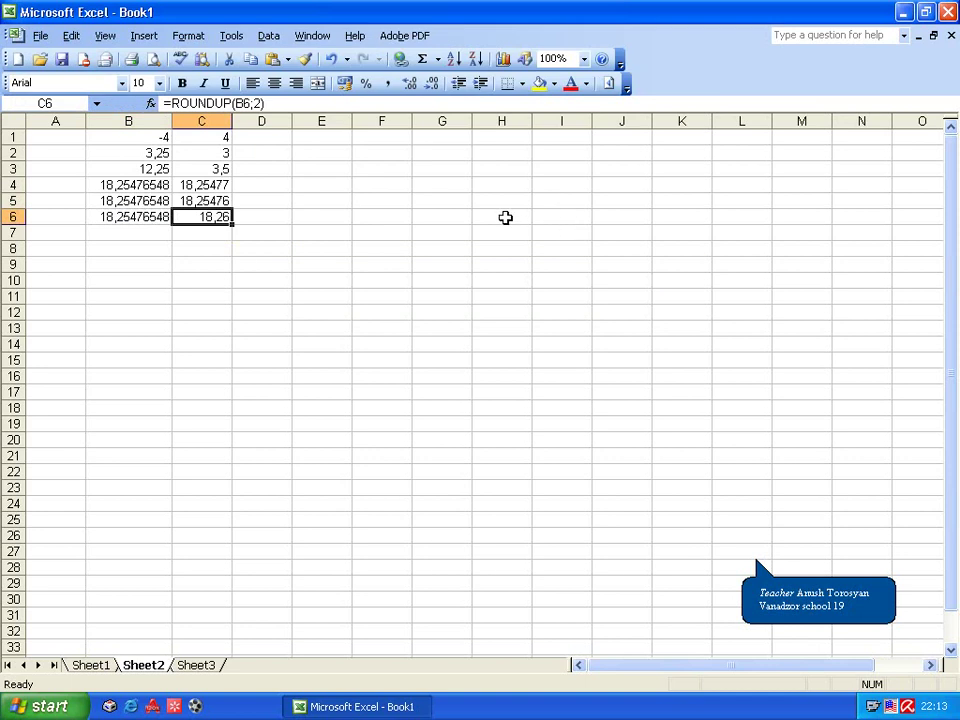
# Step: Insert the SUM function in cell B7 to add up the range B1:B6
pyautogui.click(126, 231)
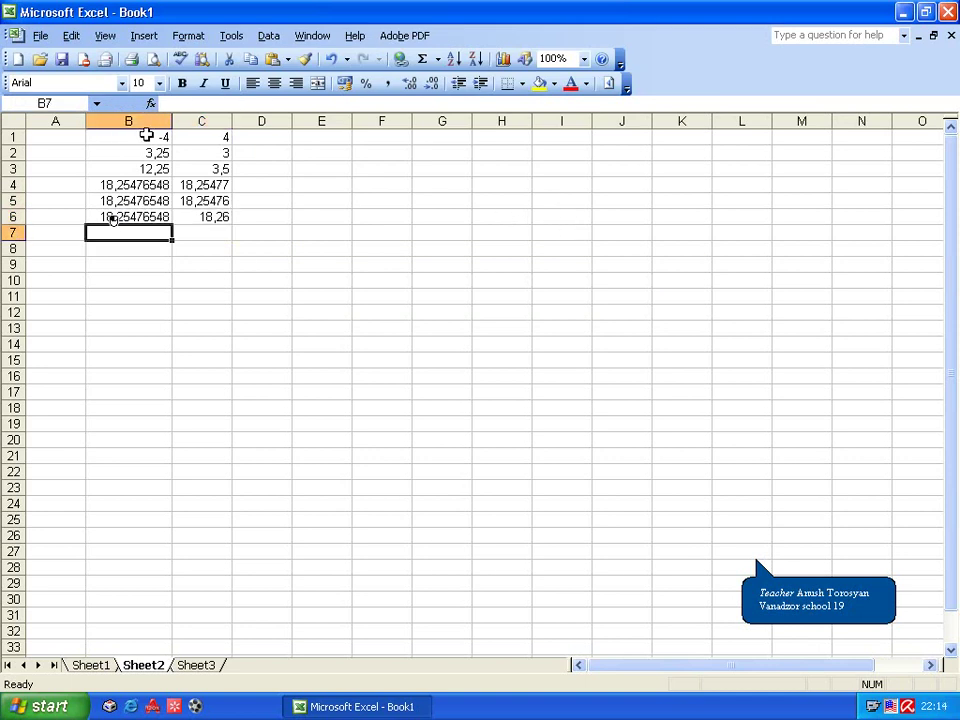
pyautogui.click(150, 104)
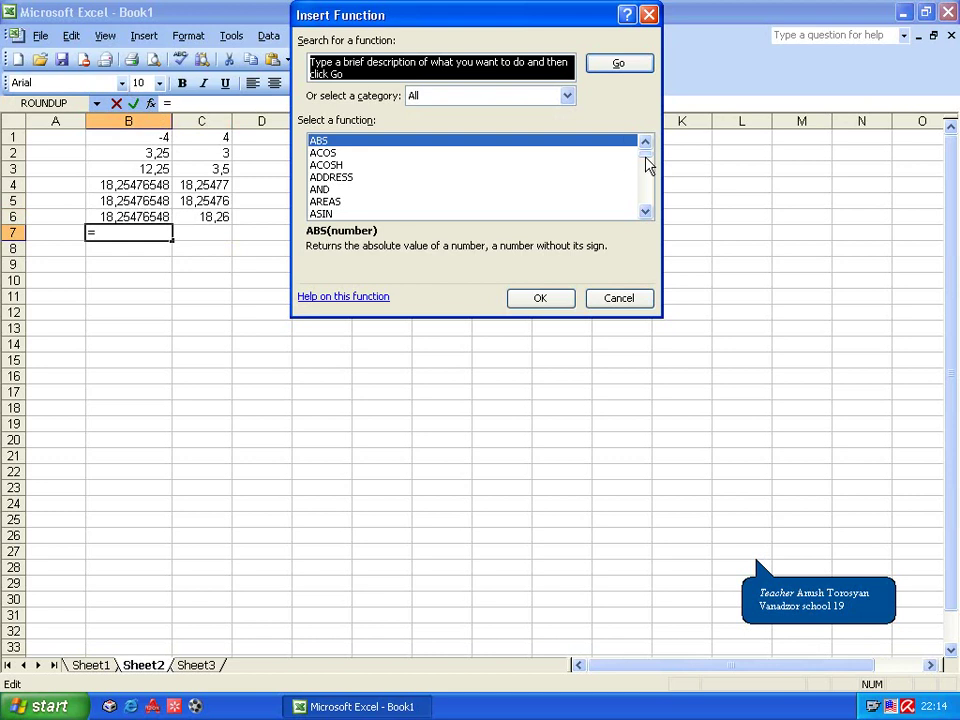
pyautogui.moveTo(648, 165); pyautogui.dragTo(645, 212)
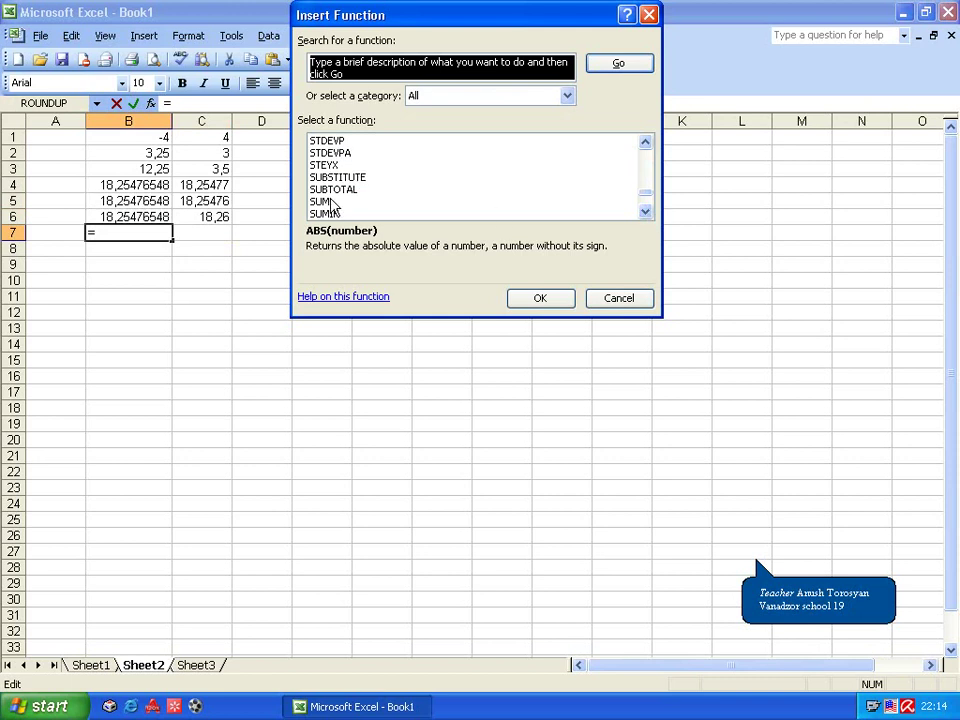
pyautogui.click(325, 201)
pyautogui.click(524, 297)
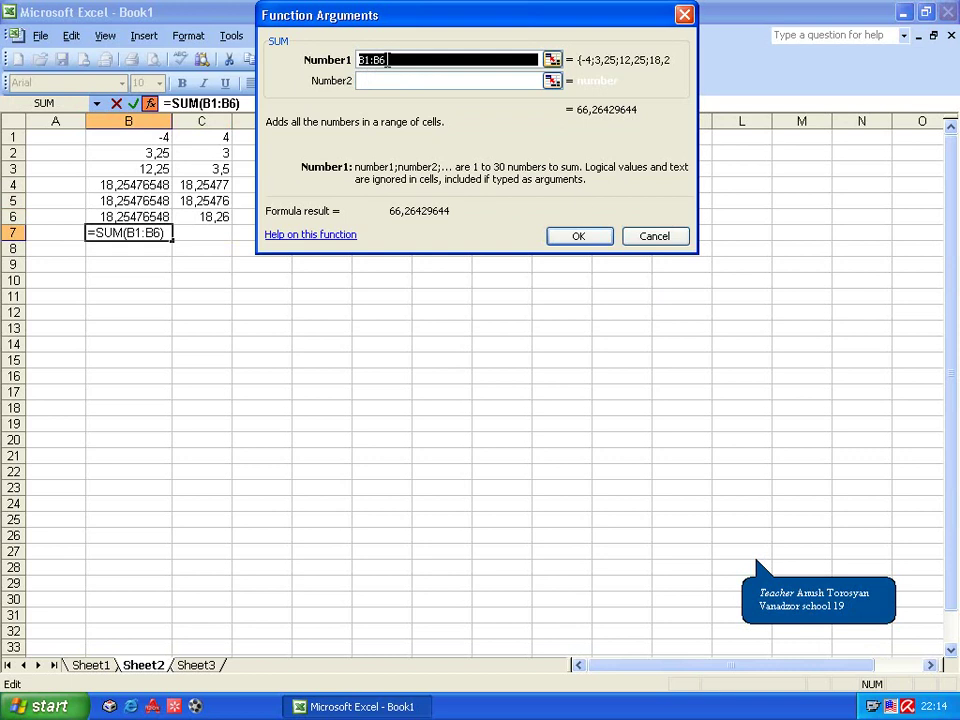
pyautogui.click(553, 68)
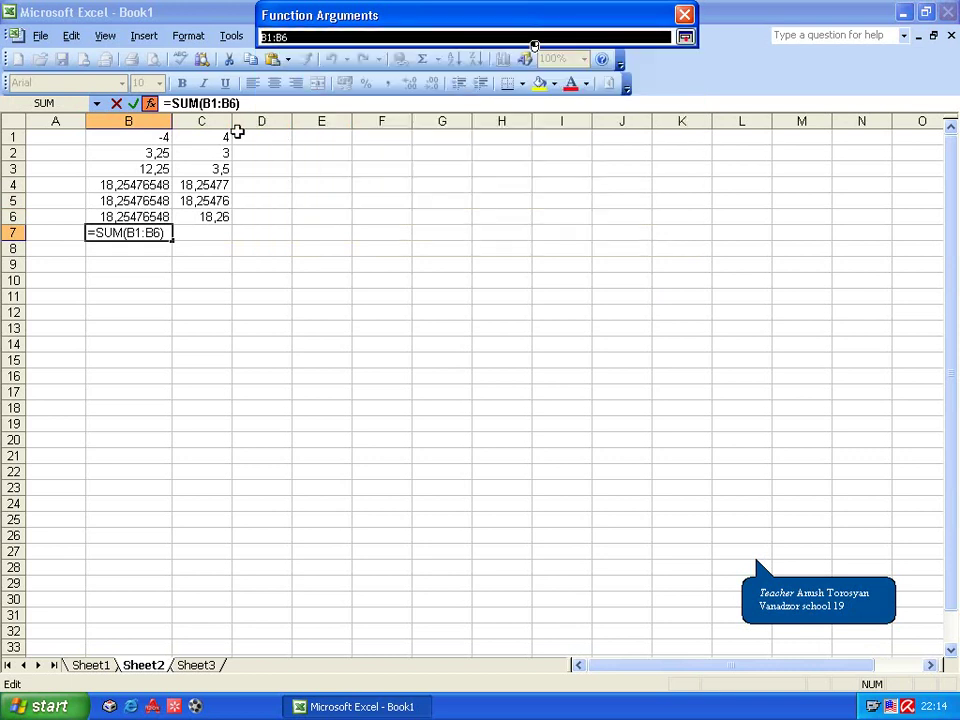
pyautogui.moveTo(154, 137); pyautogui.dragTo(139, 213)
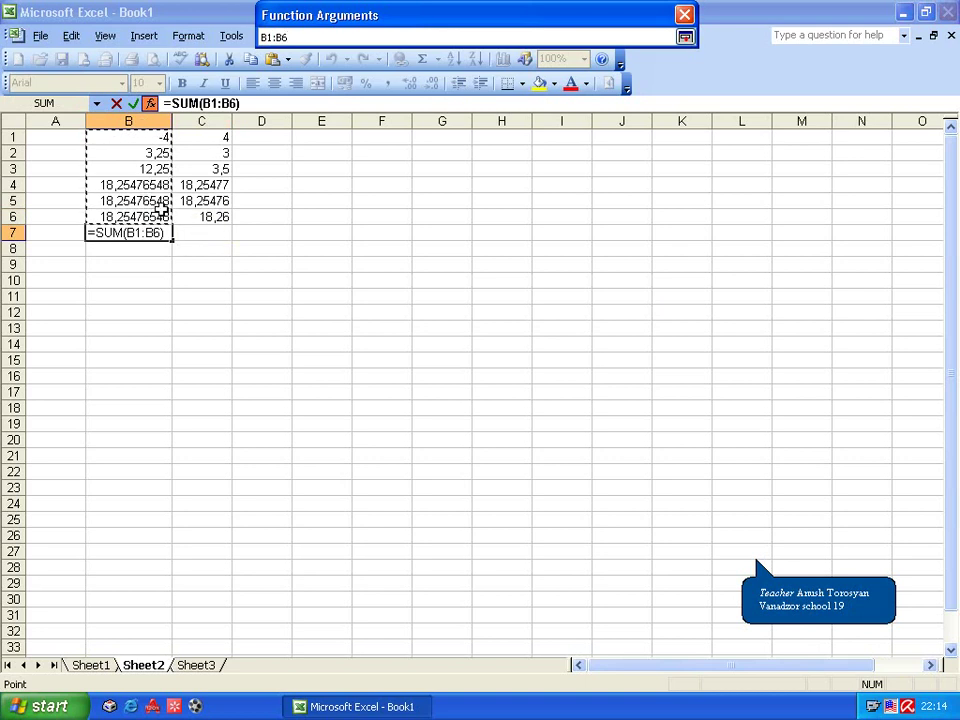
pyautogui.click(685, 37)
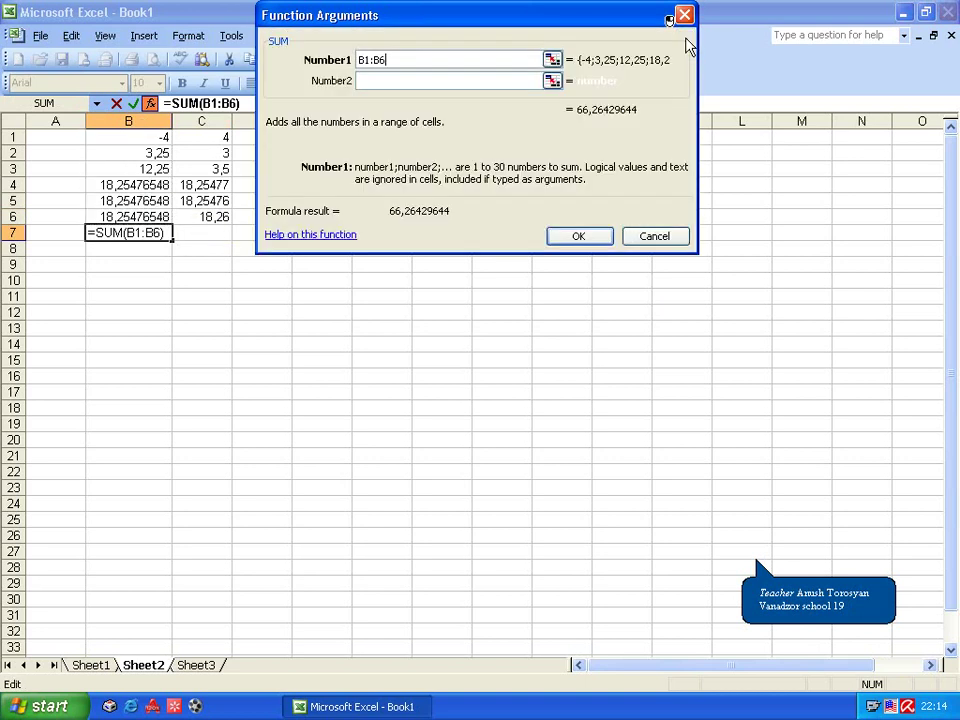
pyautogui.click(580, 238)
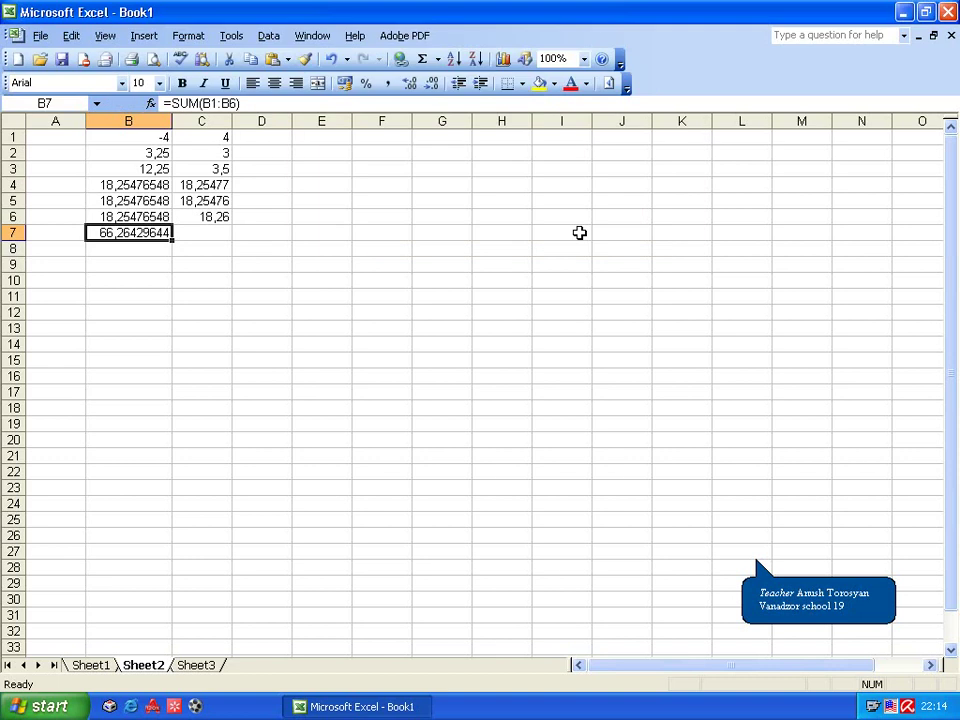
# Step: Insert the PRODUCT function in cell D1 with B1 and C1 as its two numbers
pyautogui.click(262, 138)
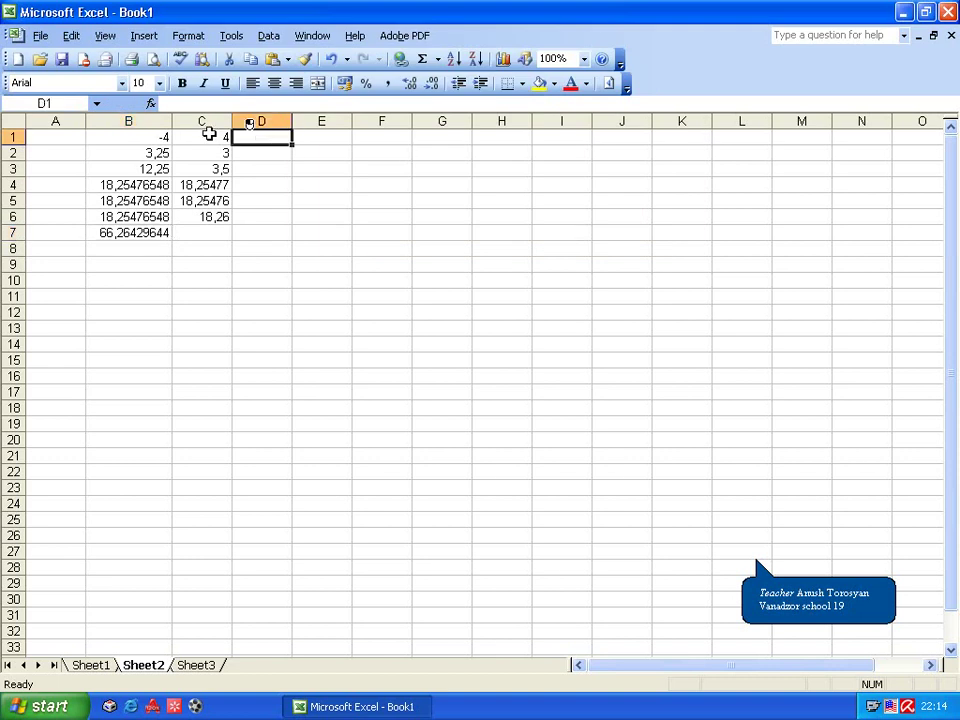
pyautogui.click(151, 104)
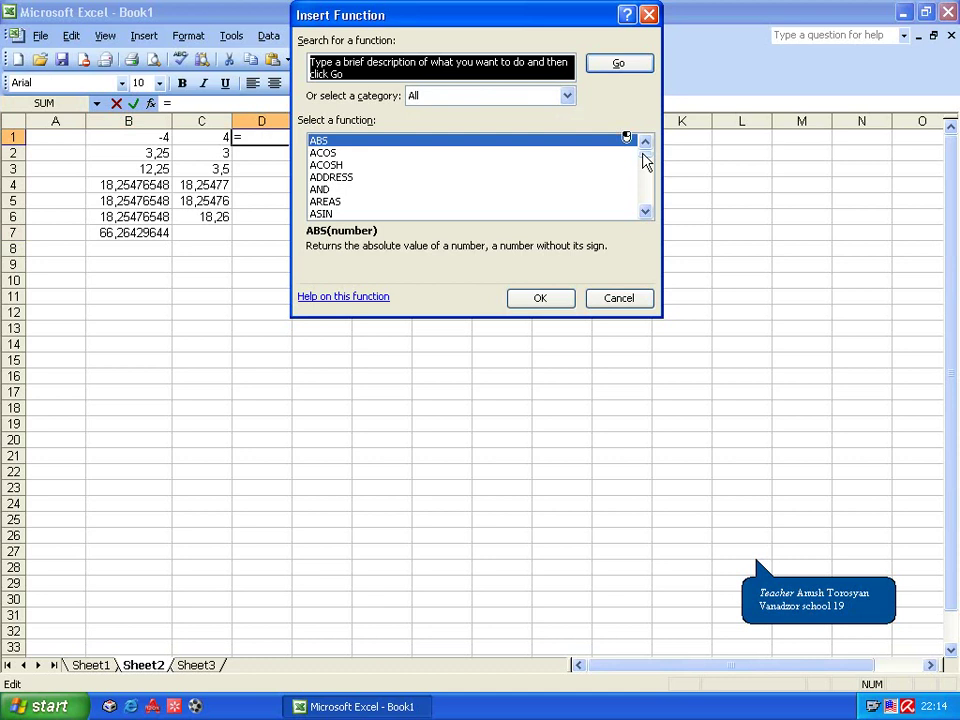
pyautogui.moveTo(646, 162); pyautogui.dragTo(658, 190)
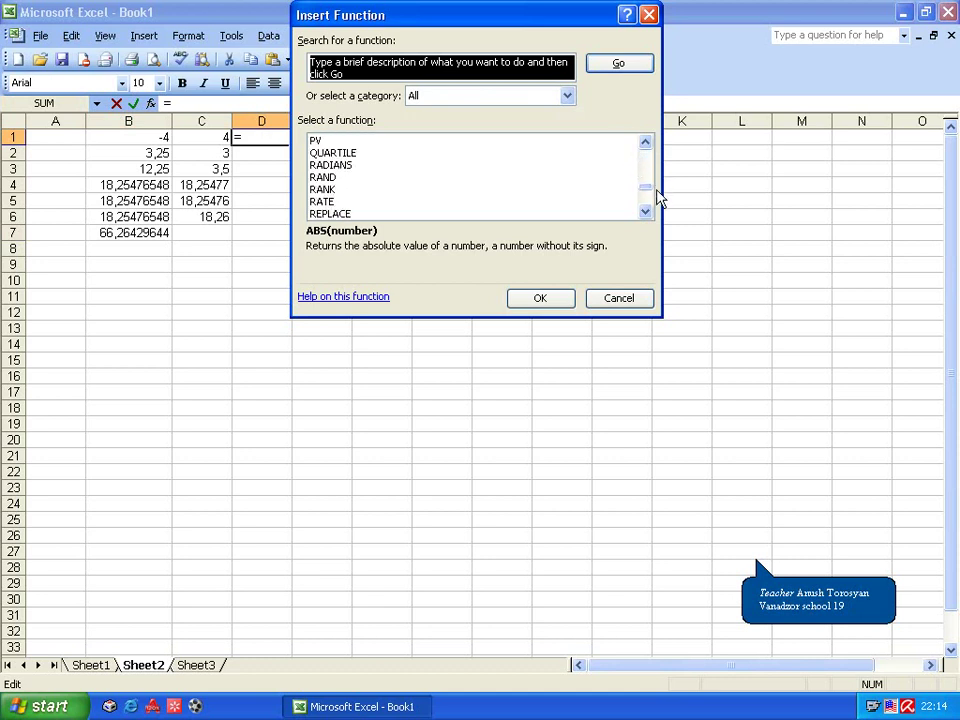
pyautogui.click(644, 144)
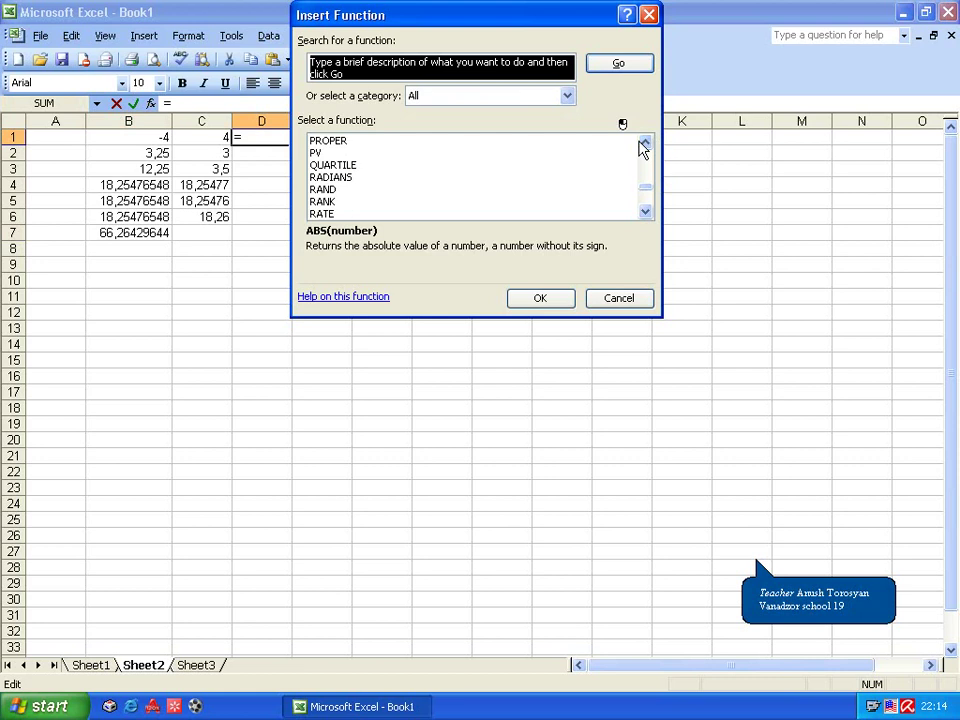
pyautogui.click(644, 146)
pyautogui.click(350, 141)
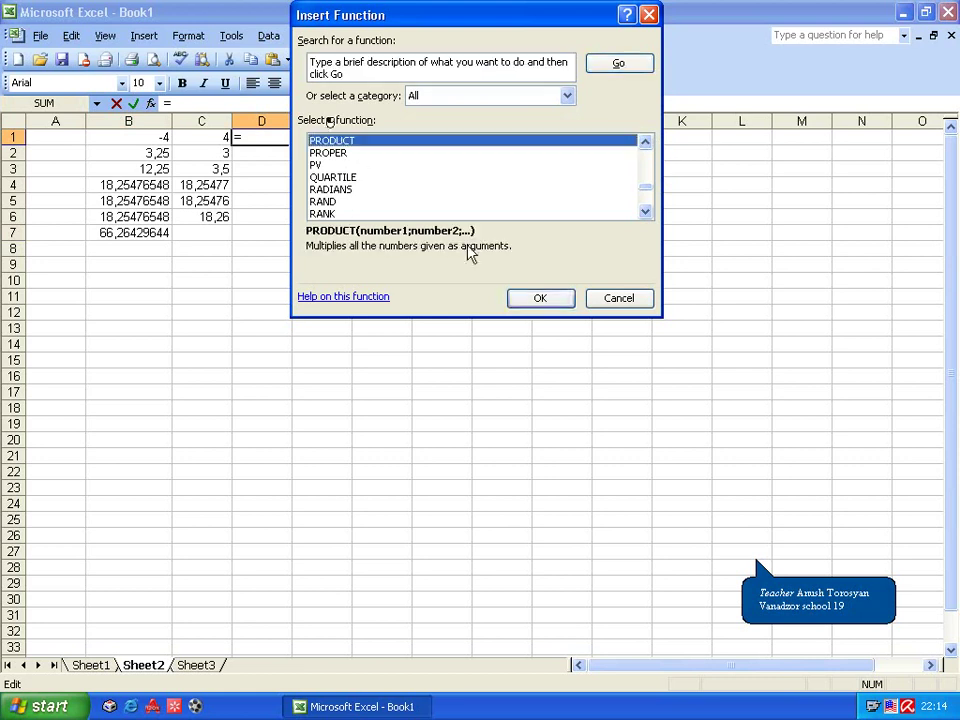
pyautogui.click(537, 298)
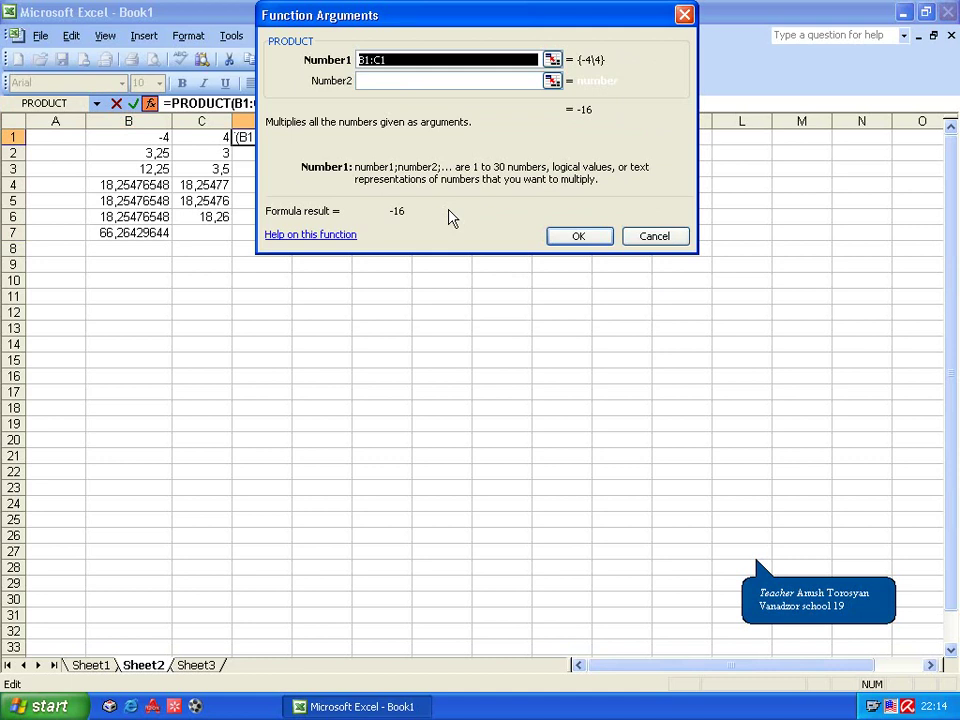
pyautogui.click(155, 138)
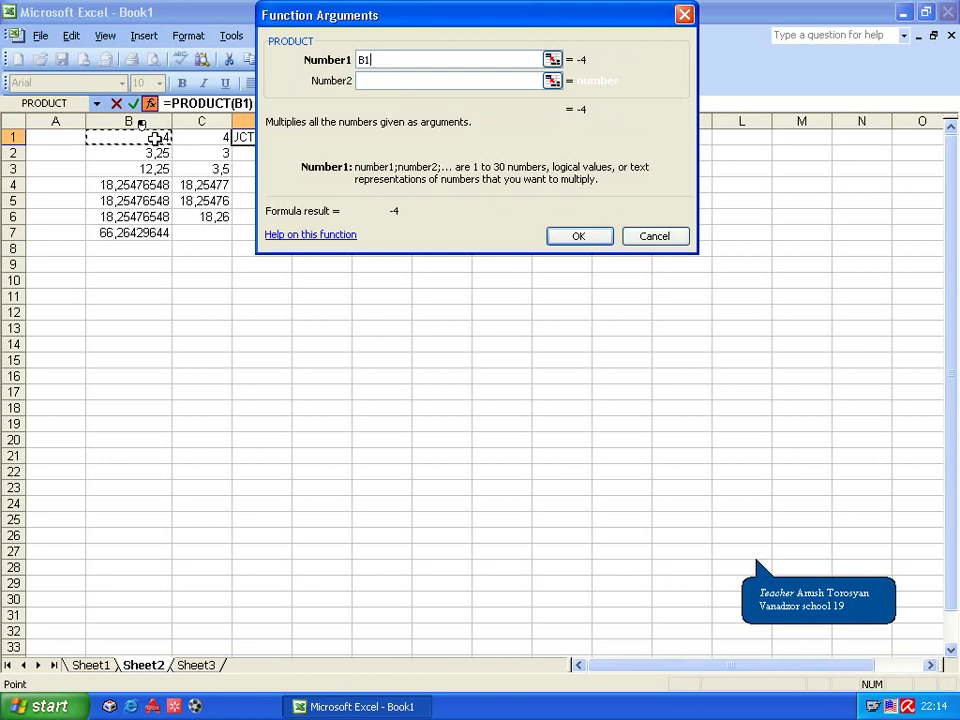
pyautogui.click(368, 79)
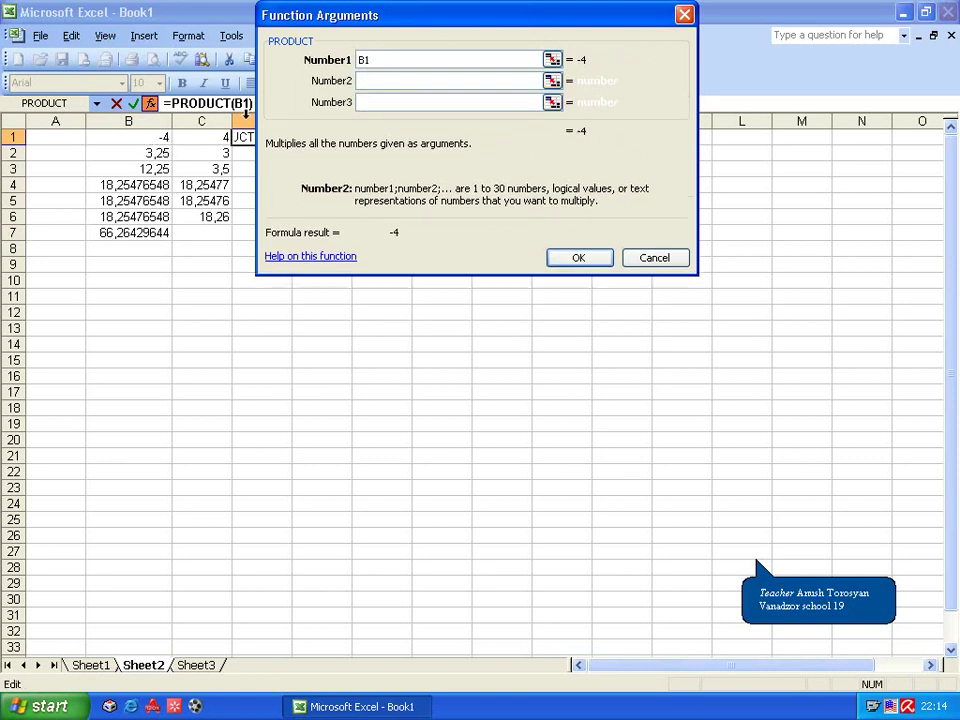
pyautogui.click(220, 140)
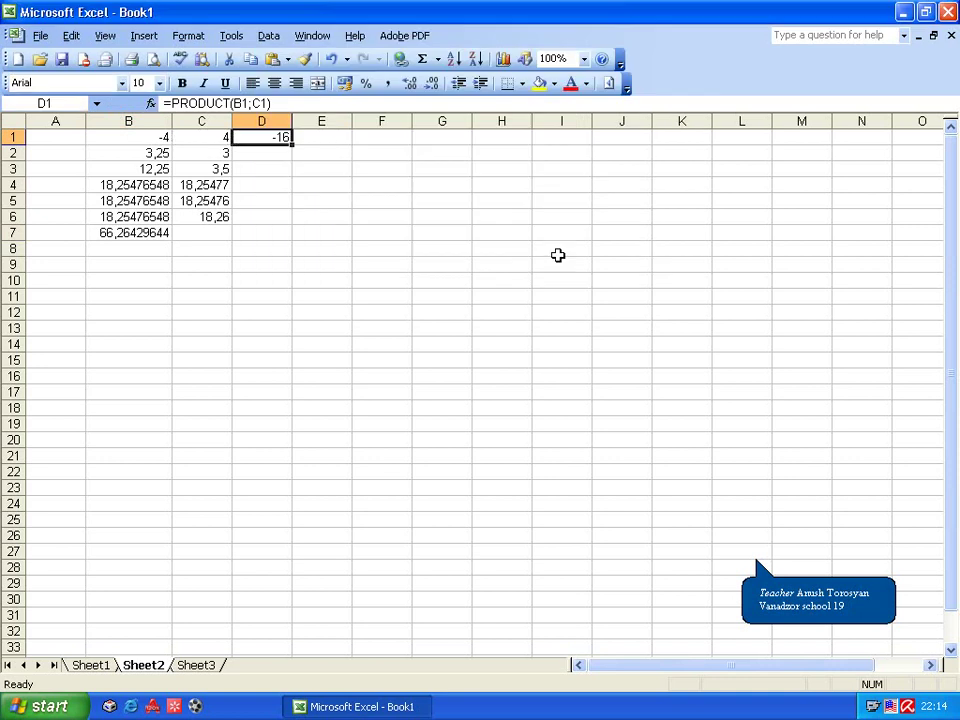
# Step: Try the SUM function in cell D7 on the range C1:C6 and clear the cell again
pyautogui.click(251, 236)
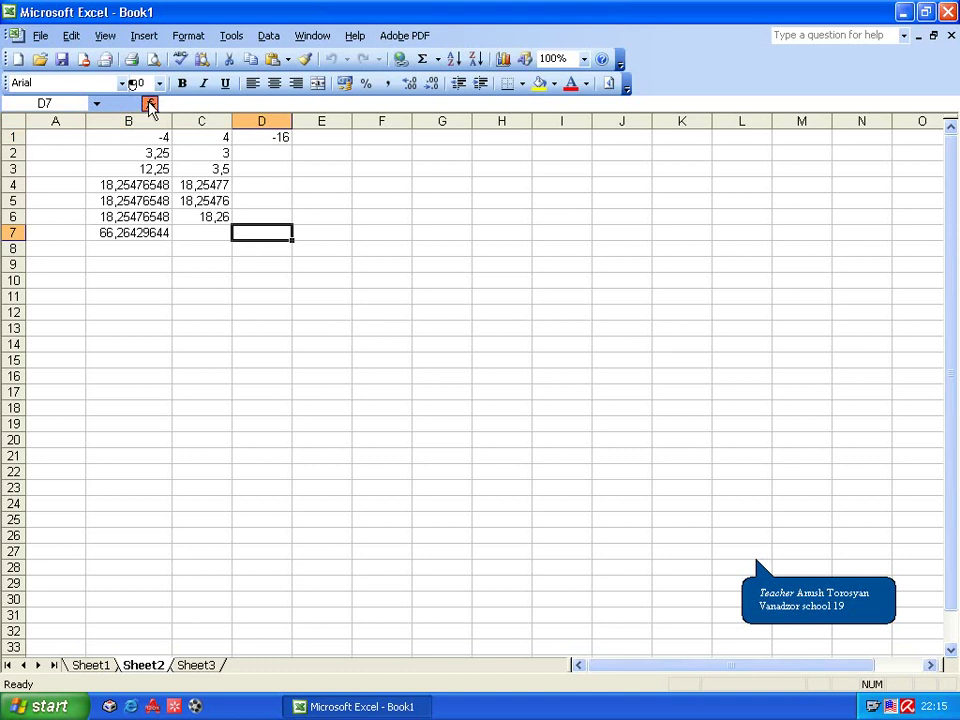
pyautogui.click(150, 103)
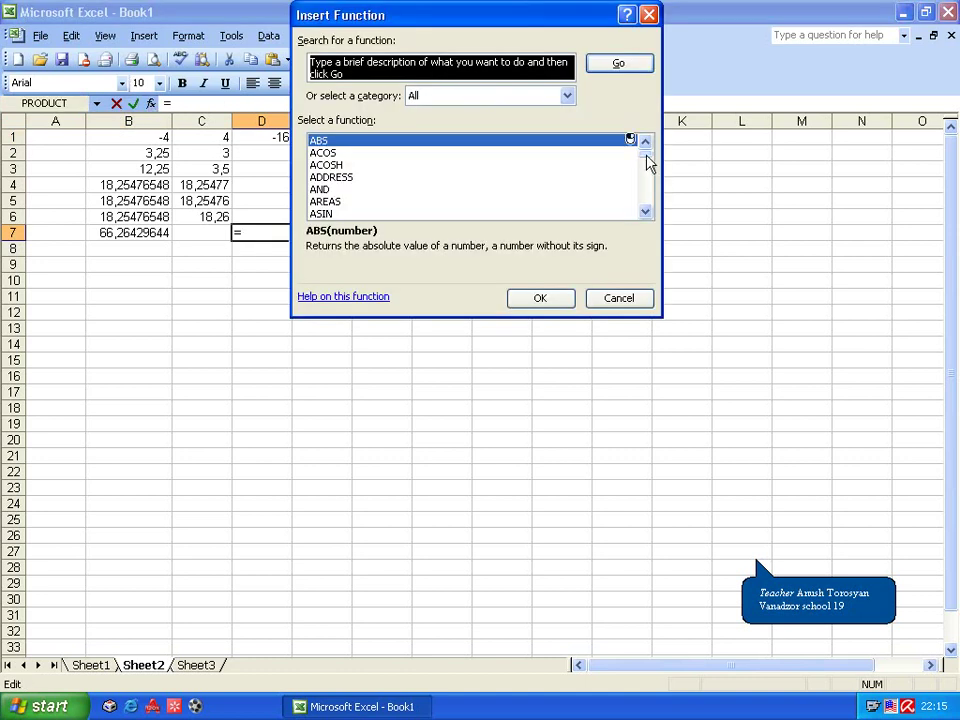
pyautogui.moveTo(648, 163); pyautogui.dragTo(662, 200)
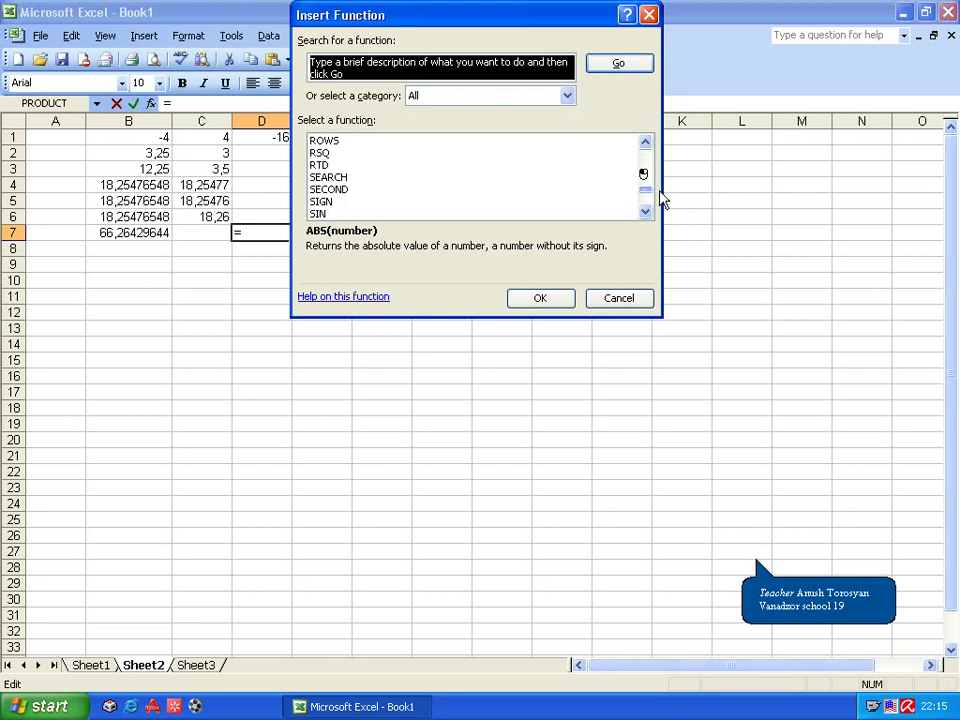
pyautogui.click(646, 210)
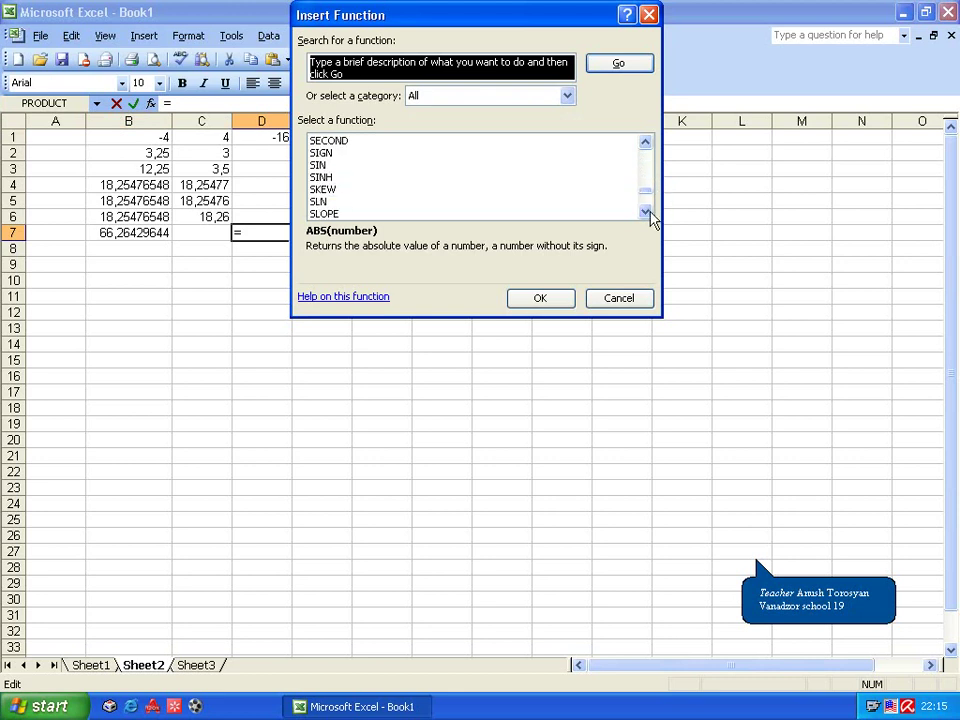
pyautogui.click(647, 212)
pyautogui.click(647, 212)
pyautogui.click(646, 212)
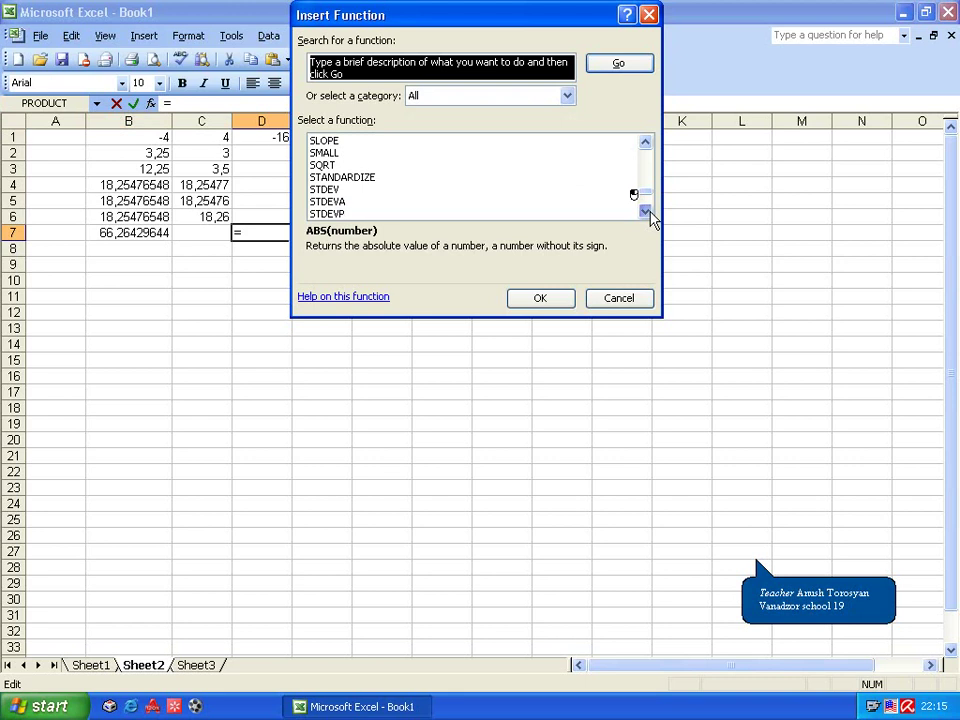
pyautogui.doubleClick(646, 212)
pyautogui.click(646, 212)
pyautogui.click(646, 212)
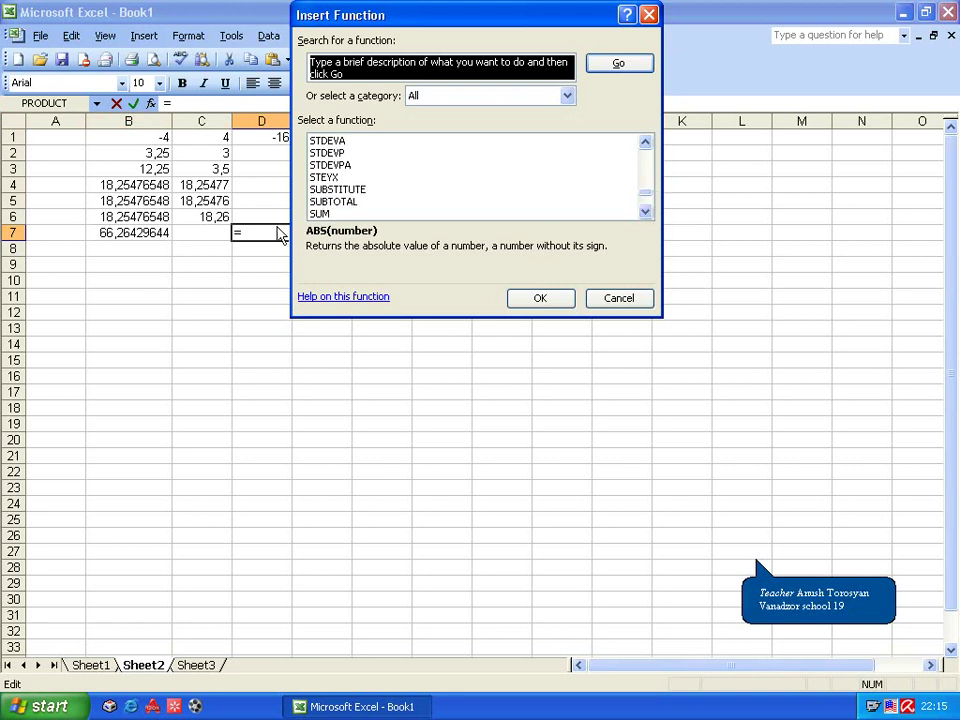
pyautogui.click(318, 213)
pyautogui.click(538, 297)
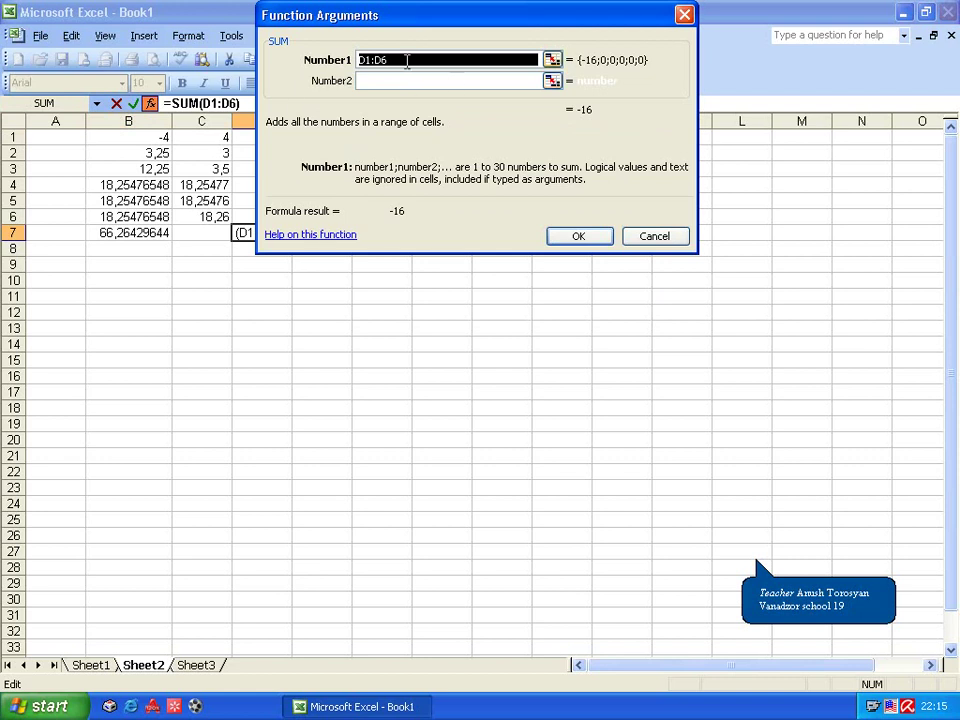
pyautogui.moveTo(221, 131); pyautogui.dragTo(215, 213)
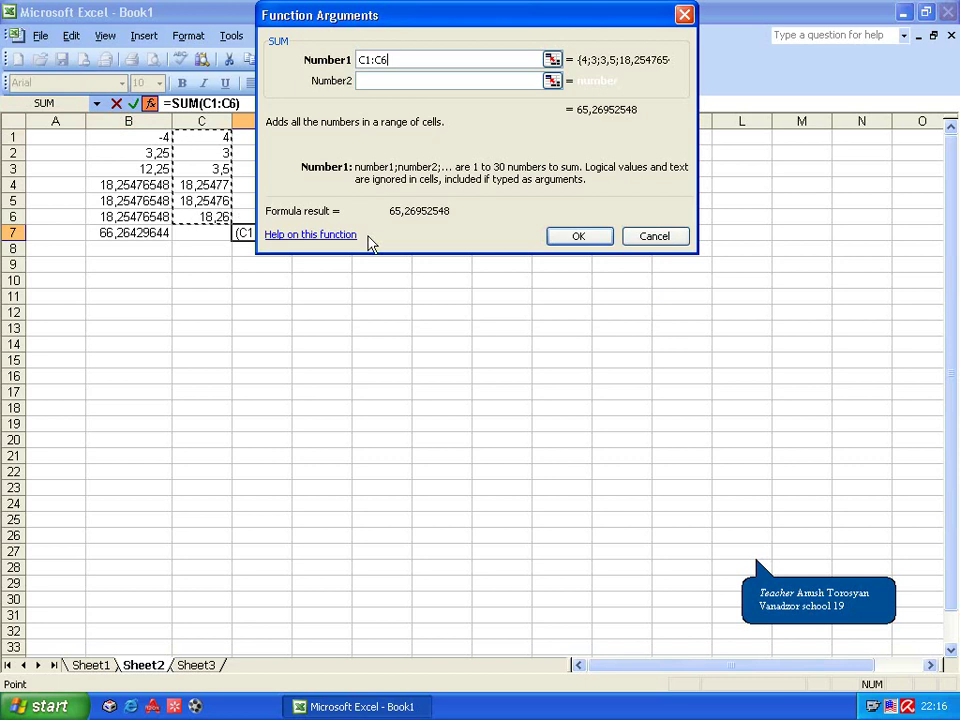
pyautogui.click(580, 237)
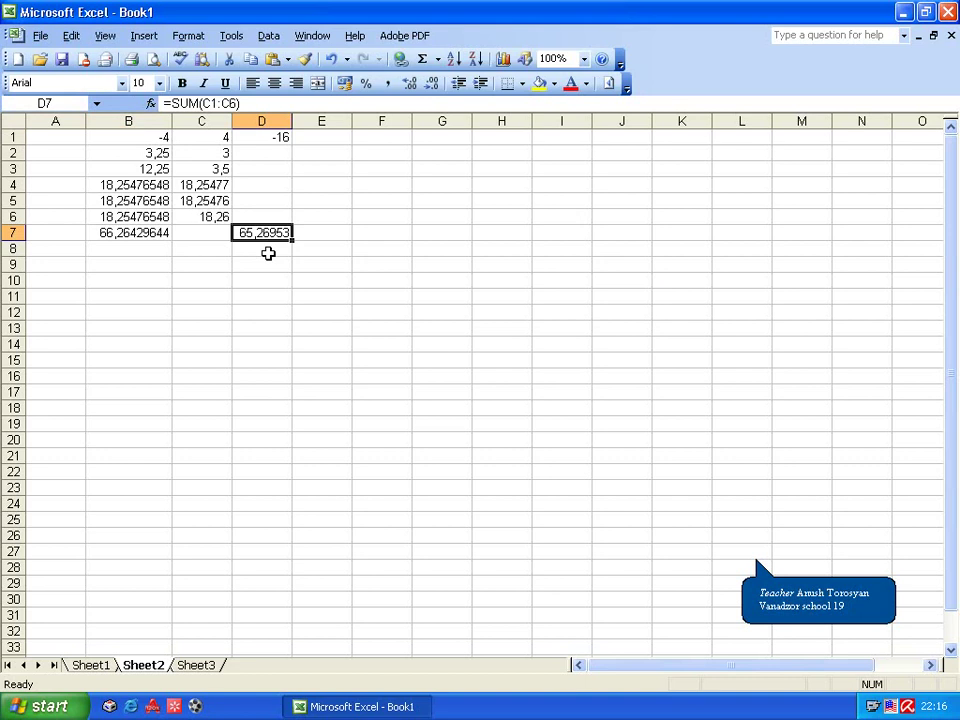
pyautogui.press('Delete')
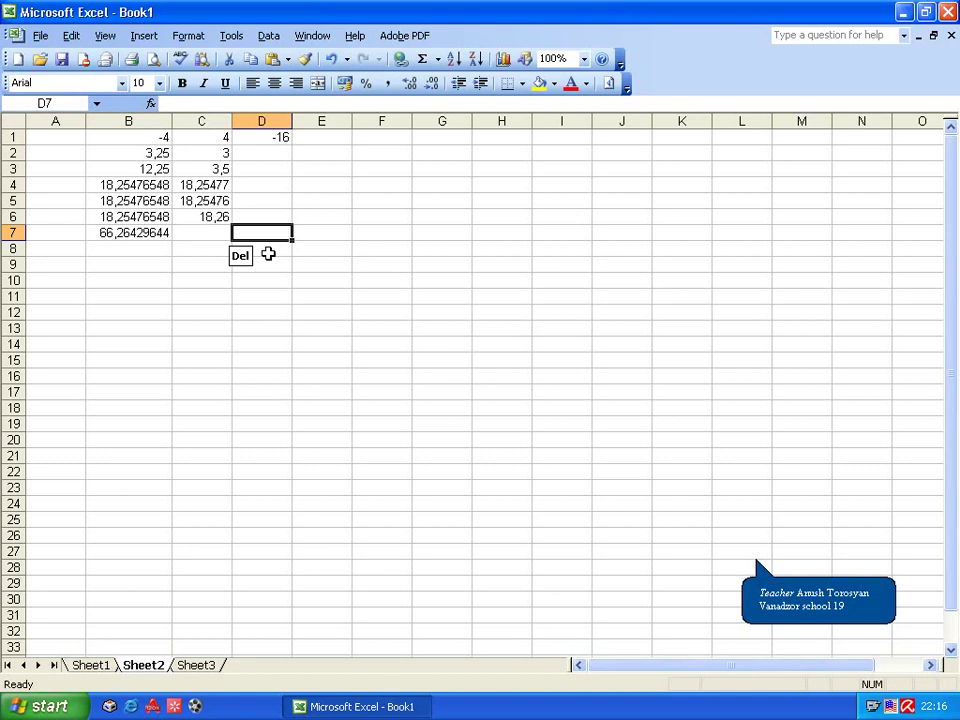
# Step: Insert the MAX function in cell D7 to find the largest value in the range C1:C6
pyautogui.click(150, 104)
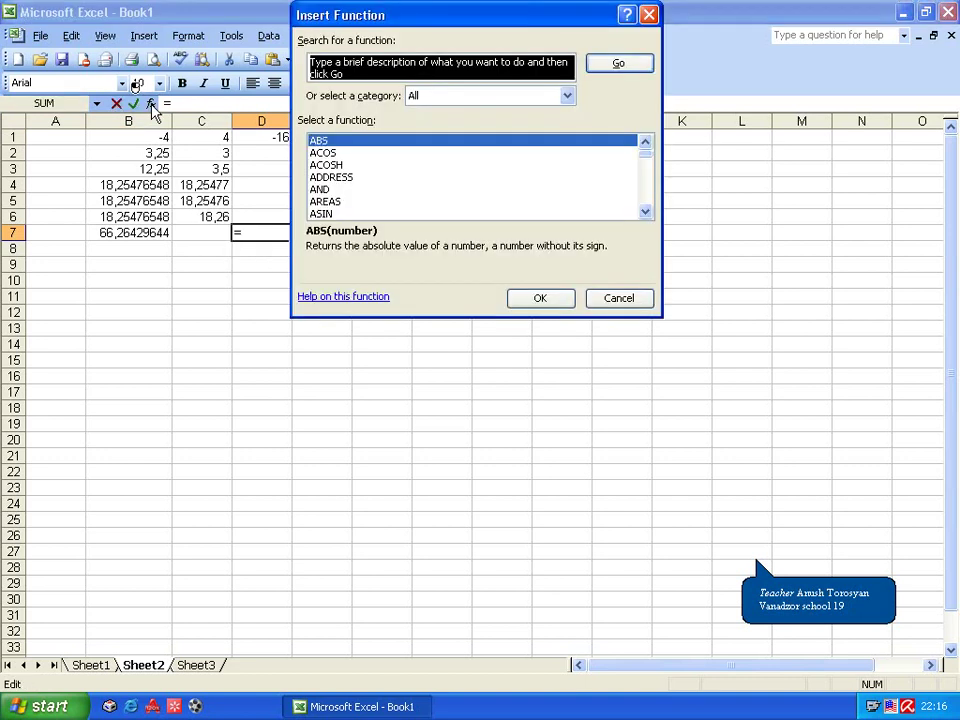
pyautogui.moveTo(644, 165); pyautogui.dragTo(658, 192)
pyautogui.click(646, 144)
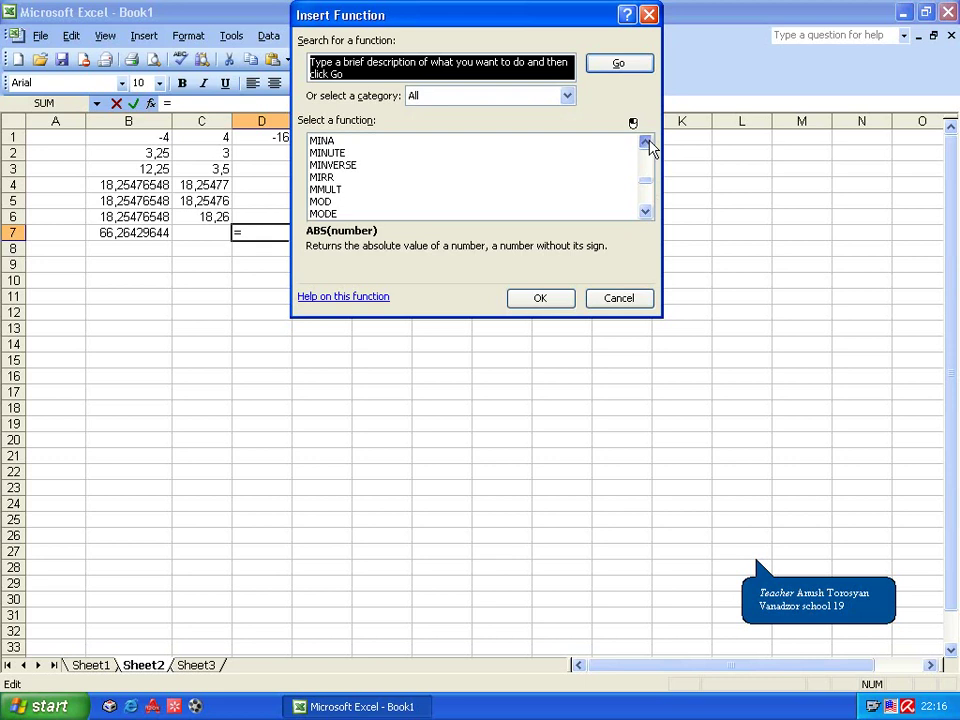
pyautogui.click(646, 144)
pyautogui.click(646, 144)
pyautogui.click(646, 144)
pyautogui.click(646, 144)
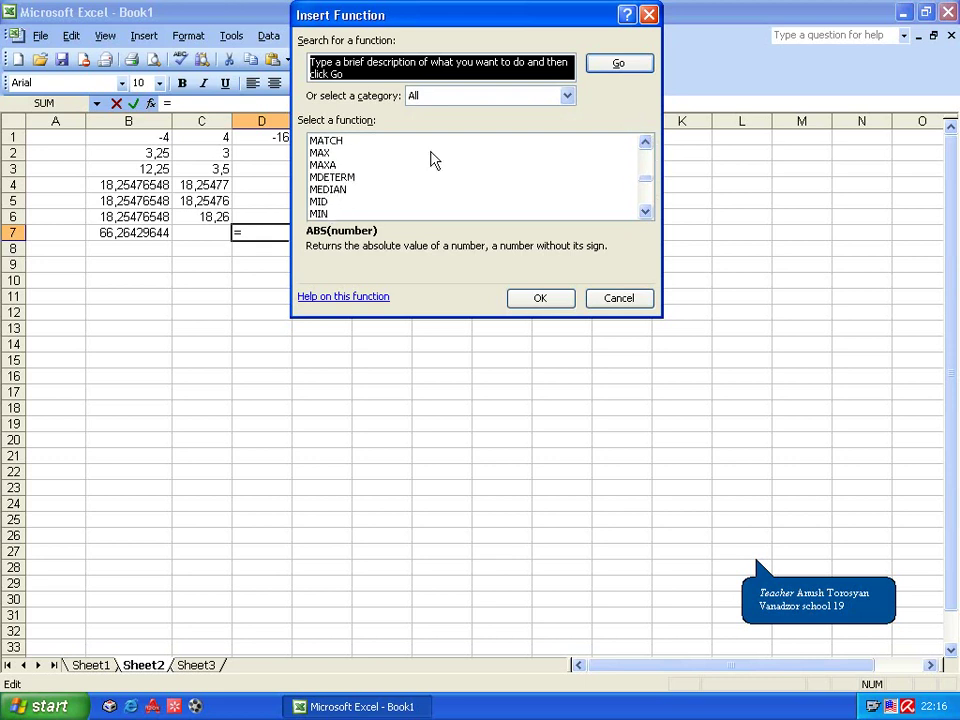
pyautogui.click(324, 154)
pyautogui.click(540, 300)
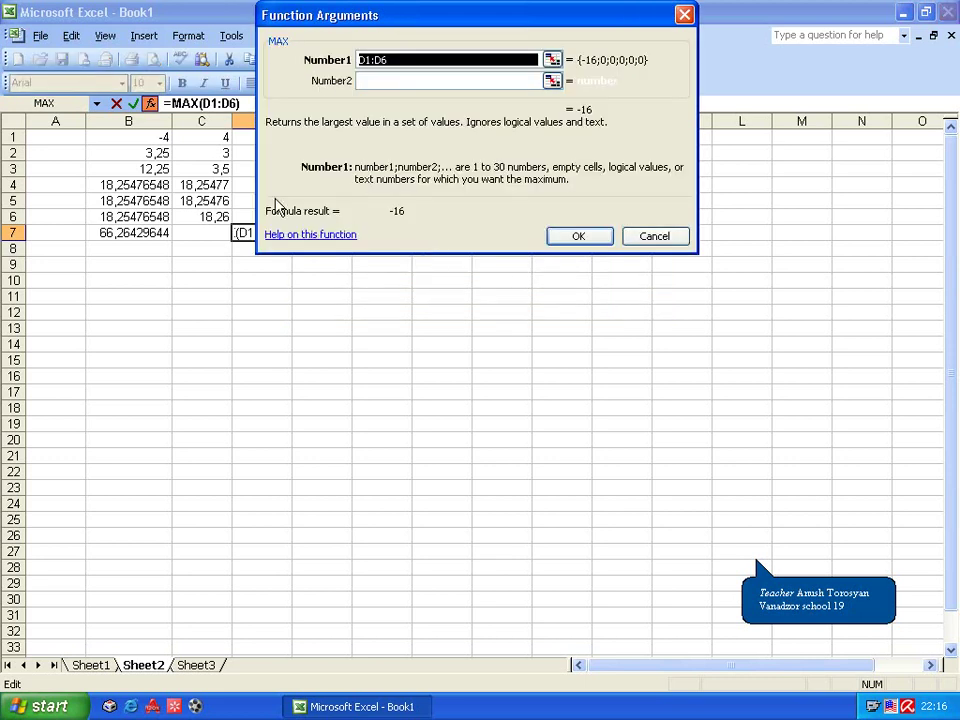
pyautogui.moveTo(195, 139); pyautogui.dragTo(220, 218)
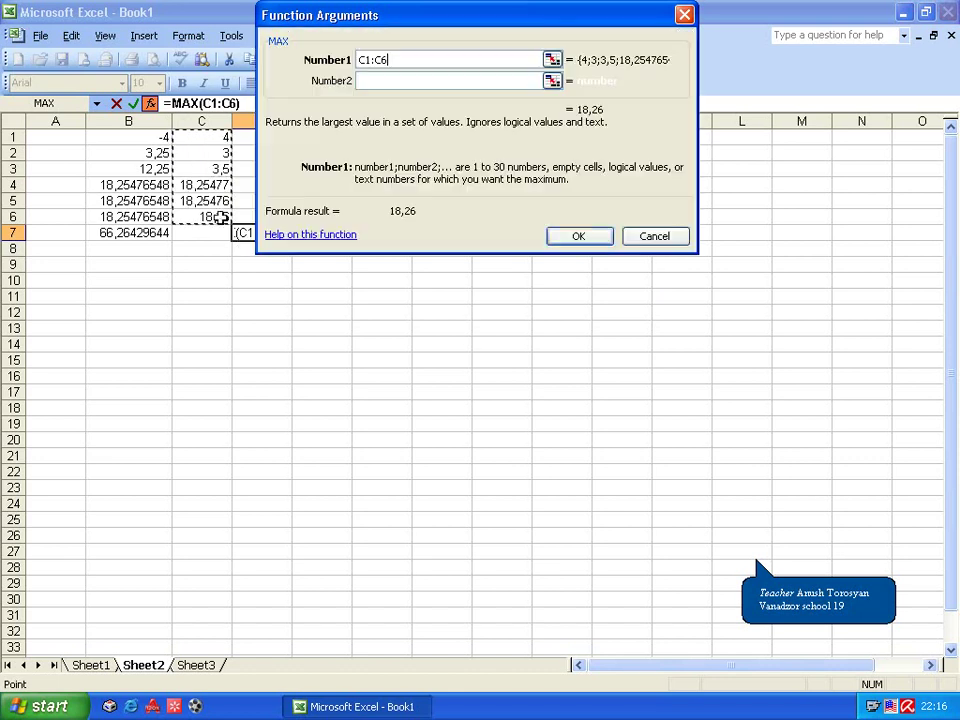
pyautogui.click(580, 237)
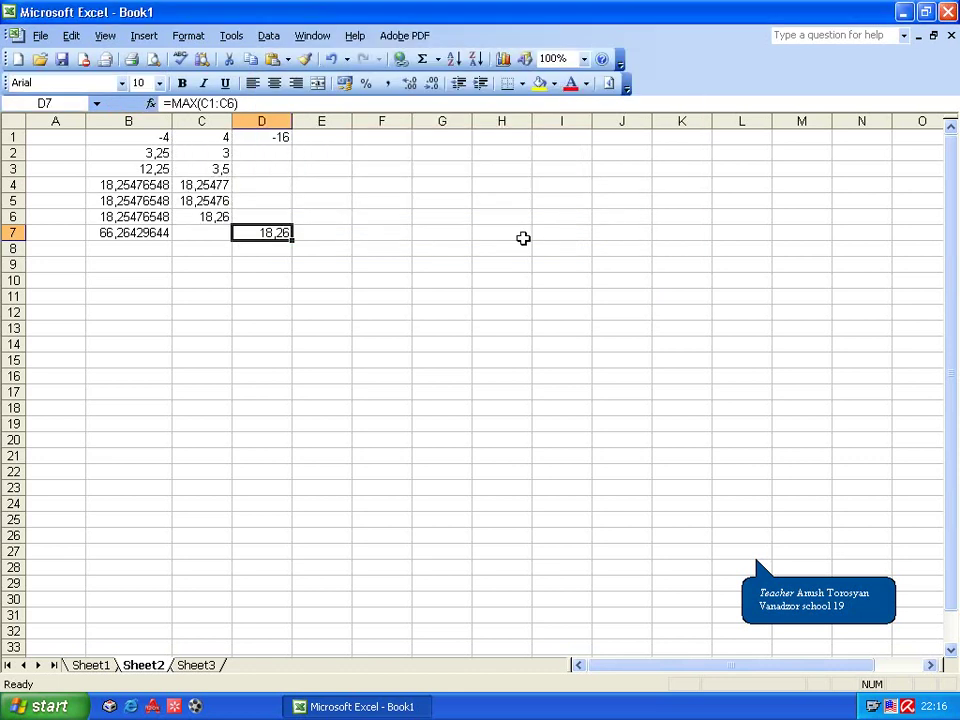
# Step: Insert the MIN function in cell D8 to find the smallest value in the range C1:C6
pyautogui.press('Return')
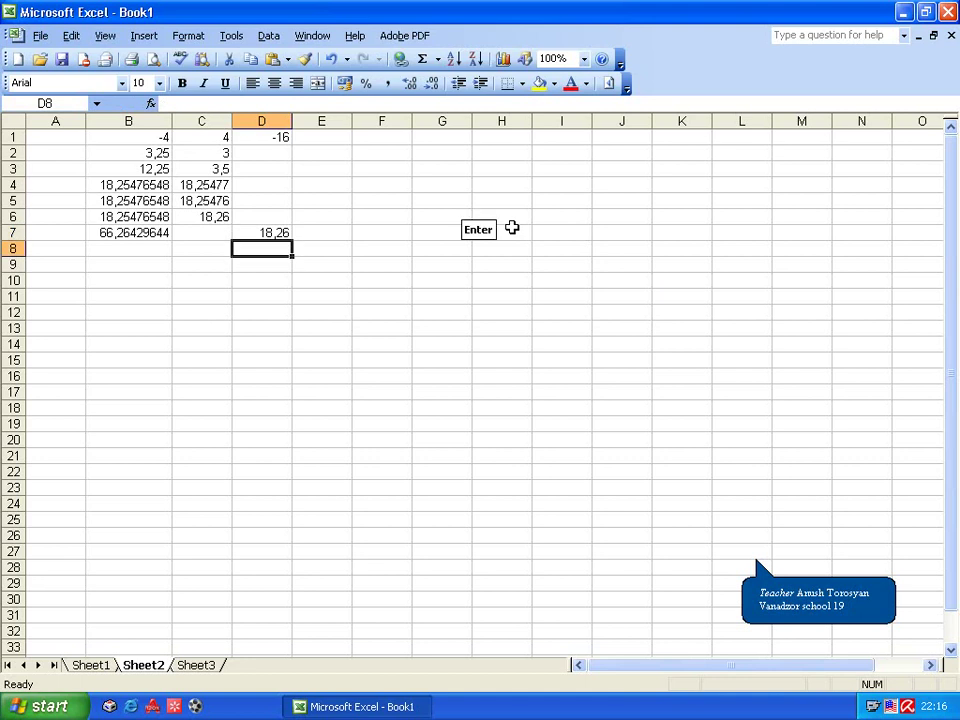
pyautogui.click(150, 103)
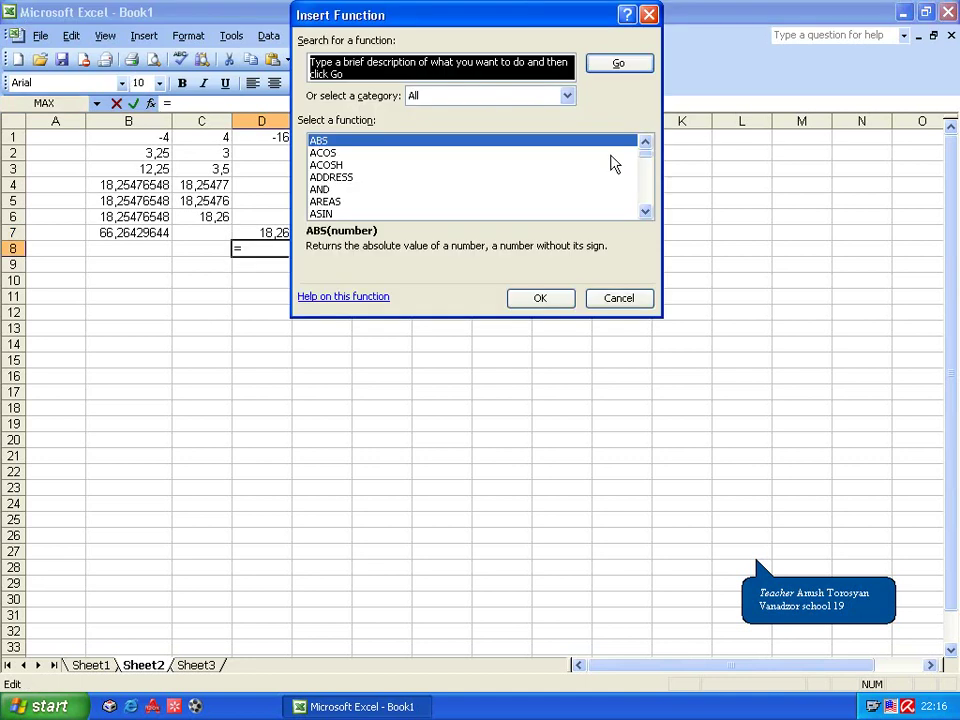
pyautogui.moveTo(646, 160); pyautogui.dragTo(655, 188)
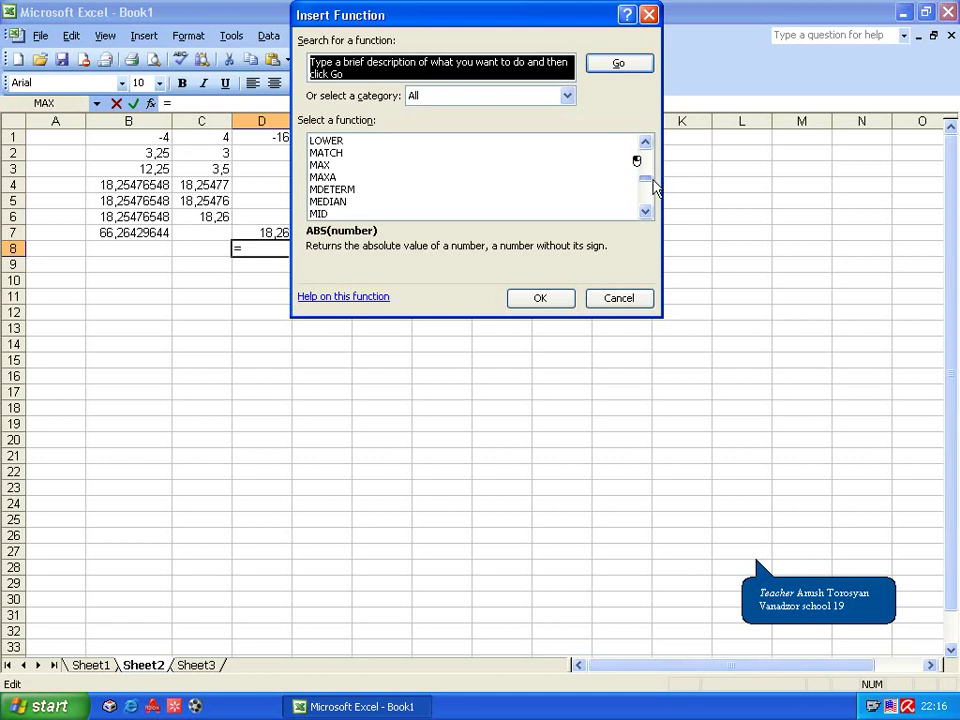
pyautogui.click(645, 211)
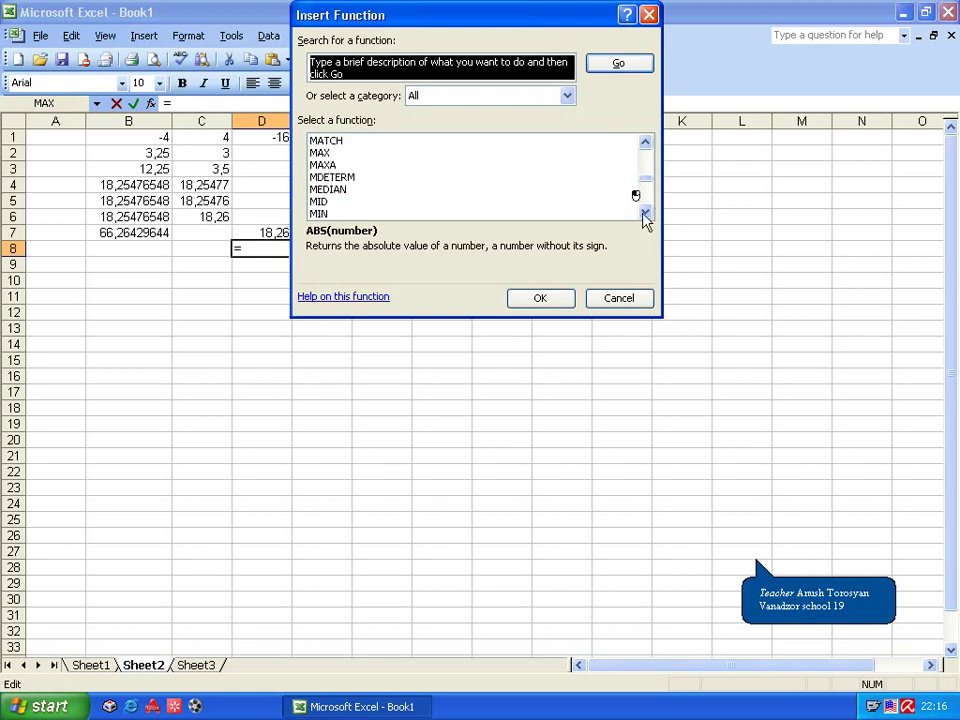
pyautogui.click(320, 214)
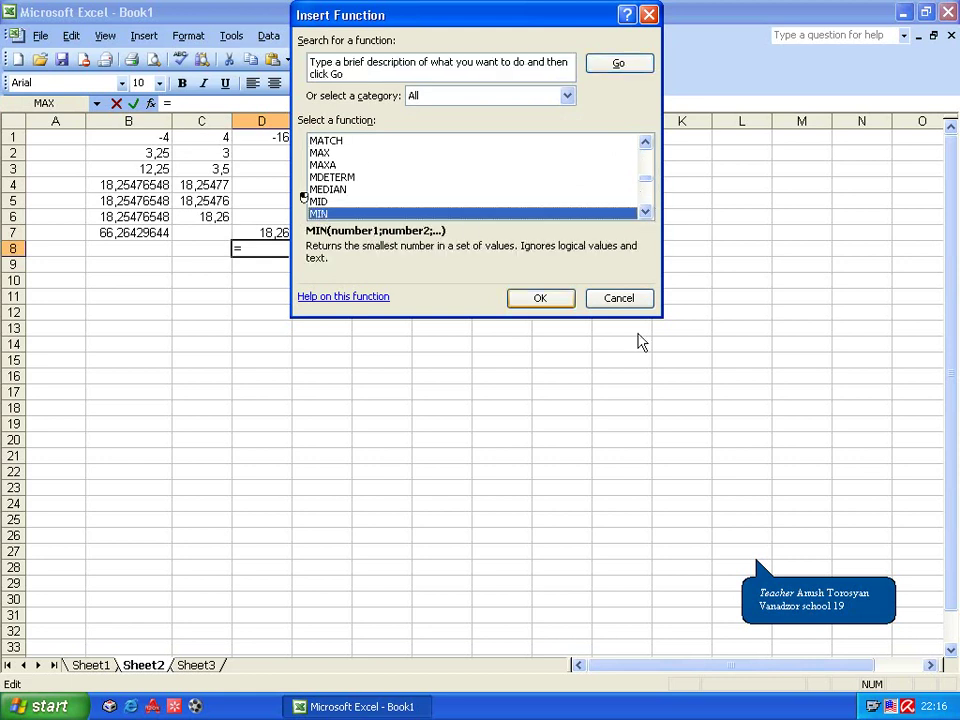
pyautogui.click(536, 302)
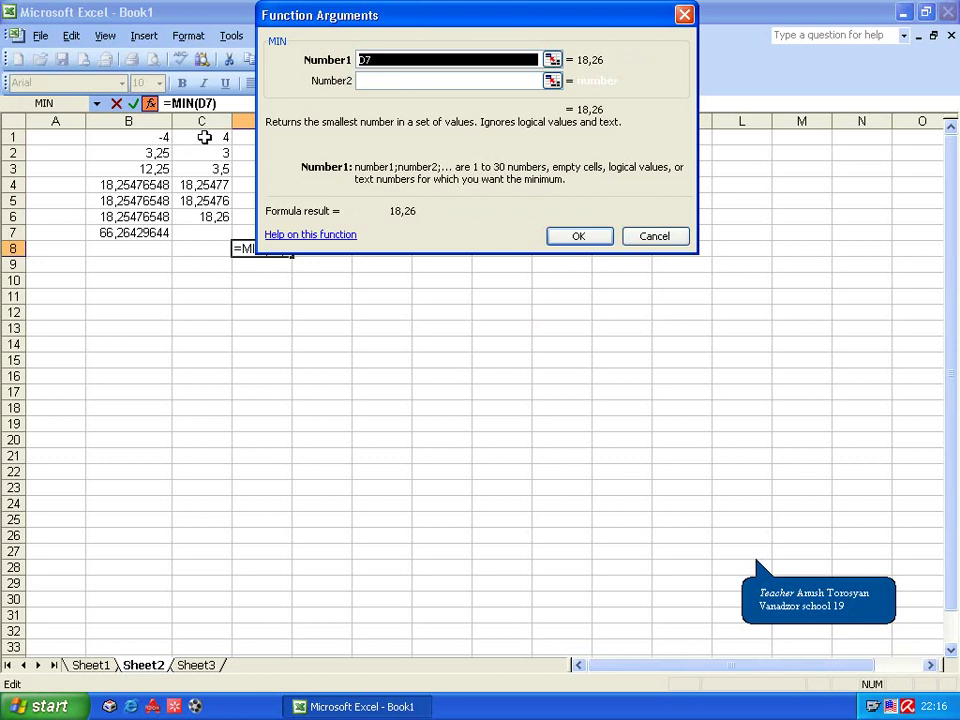
pyautogui.moveTo(204, 137); pyautogui.dragTo(205, 216)
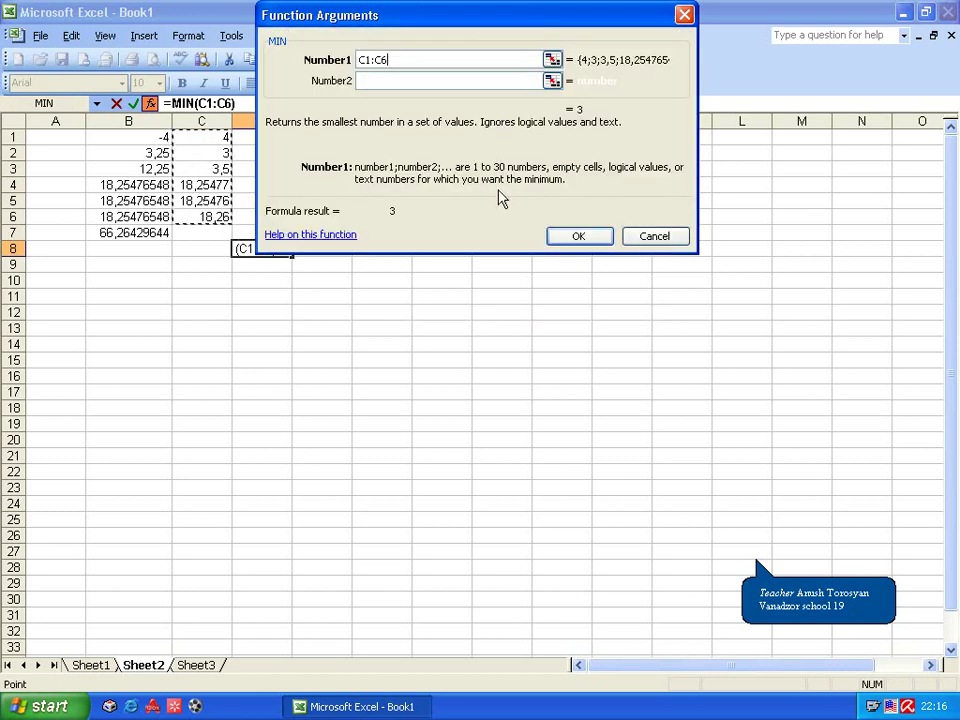
pyautogui.click(578, 235)
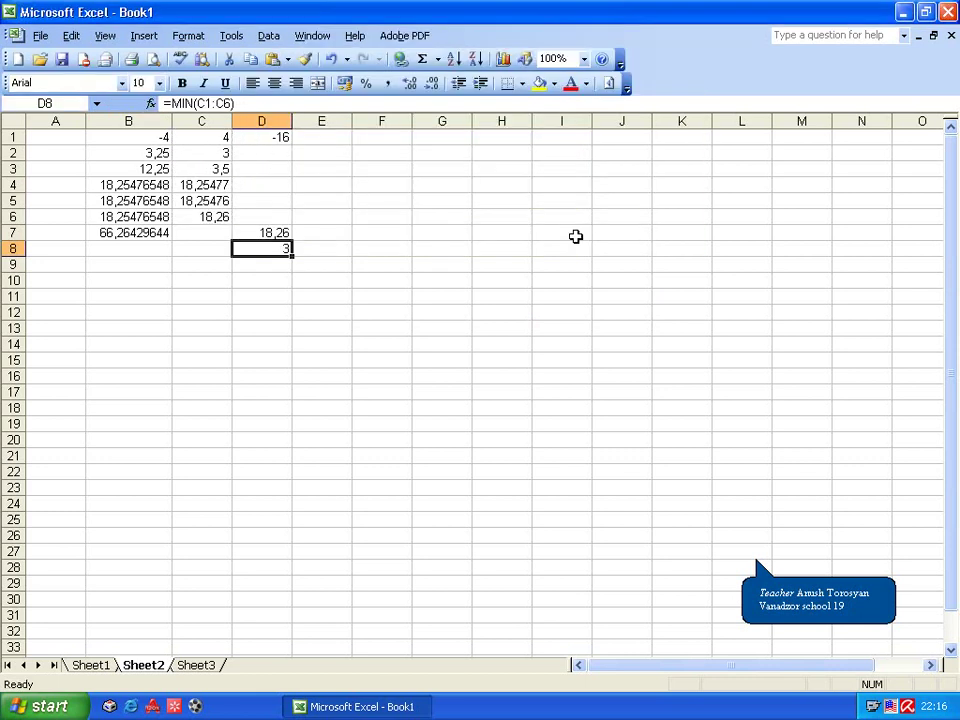